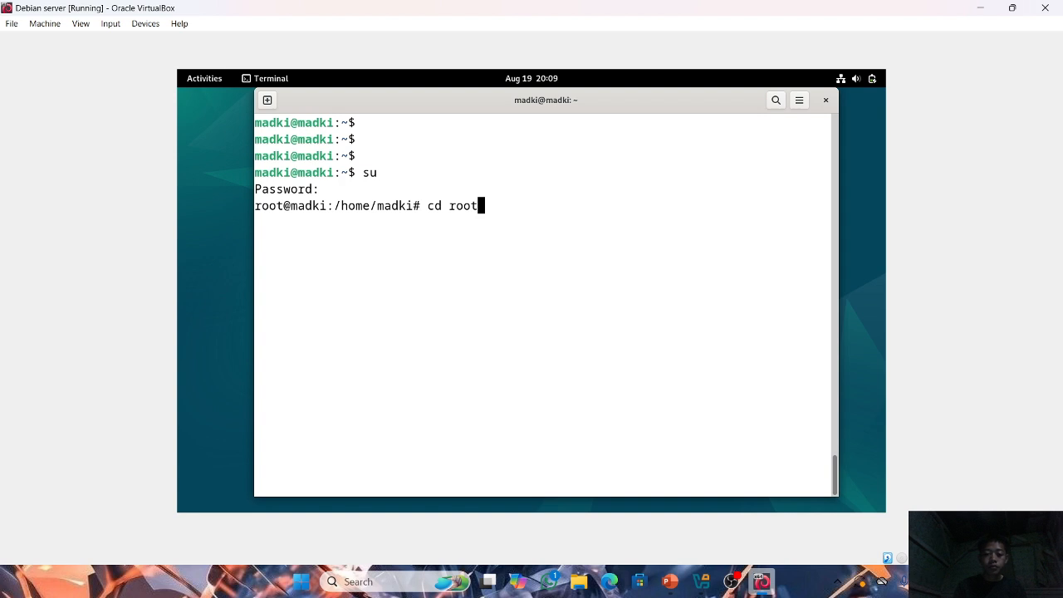
Change the working directory to /root, correcting the attempted relative path root/.
text(/)
key(Return)
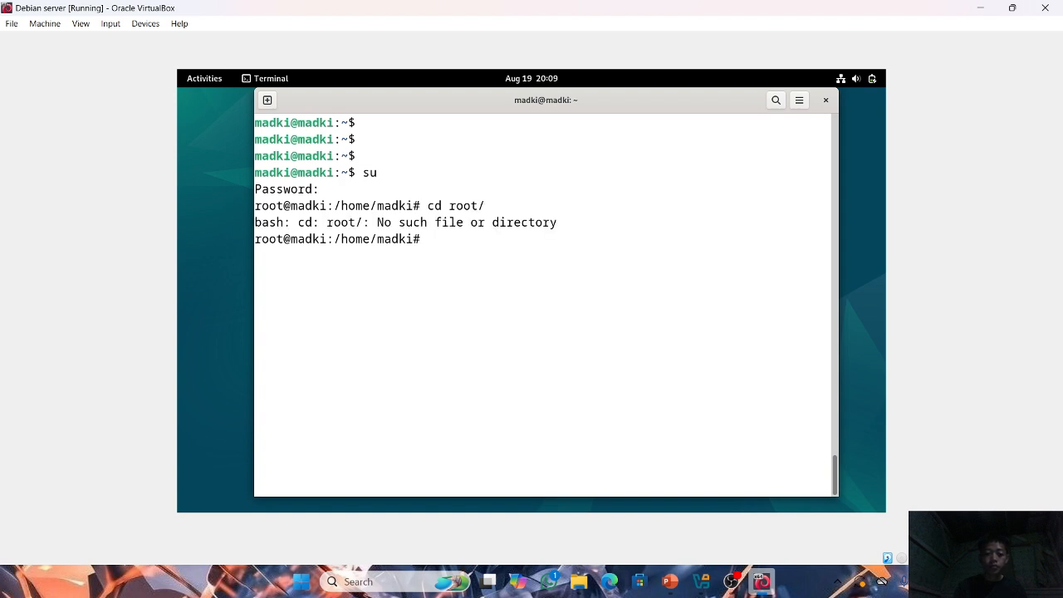
text(cd /root)
key(Return)
key(Return)
key(Return)
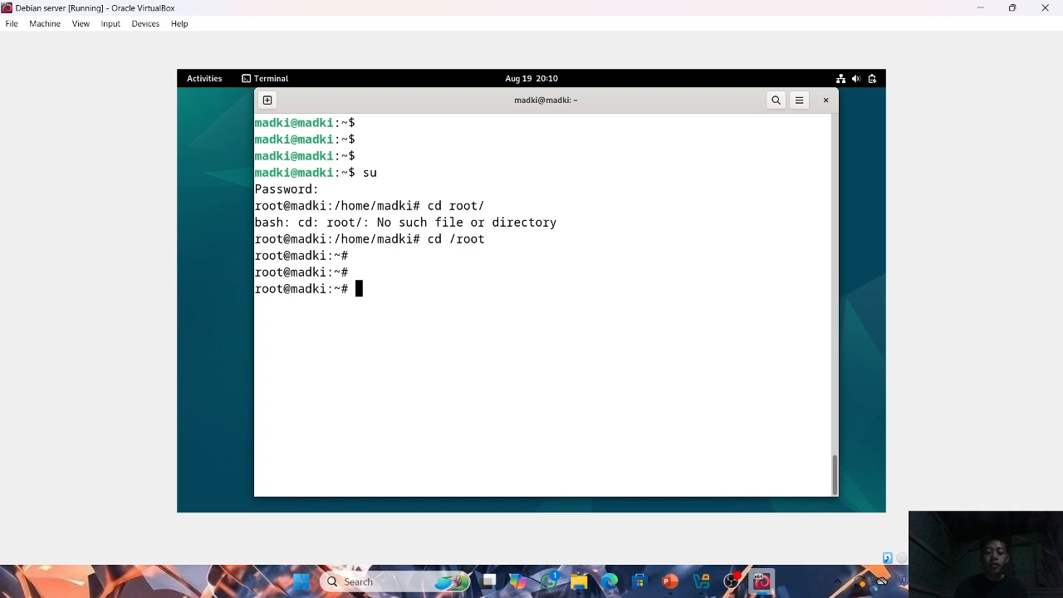
Start installing vim with apt-get install vim and agree to continue.
text(a)
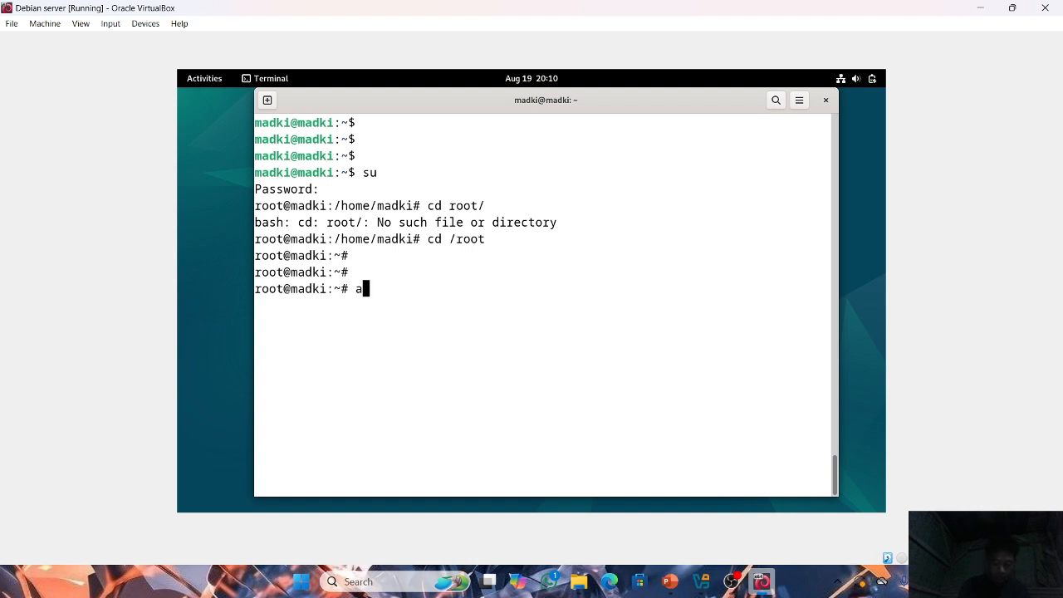
text(pt-gel)
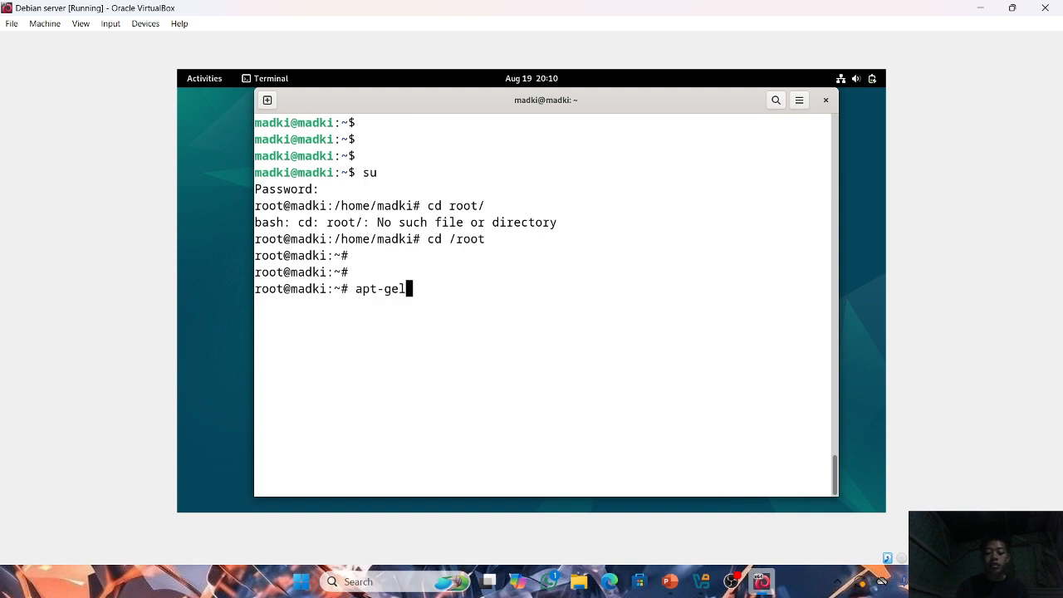
key(BackSpace)
text(t)
text( in)
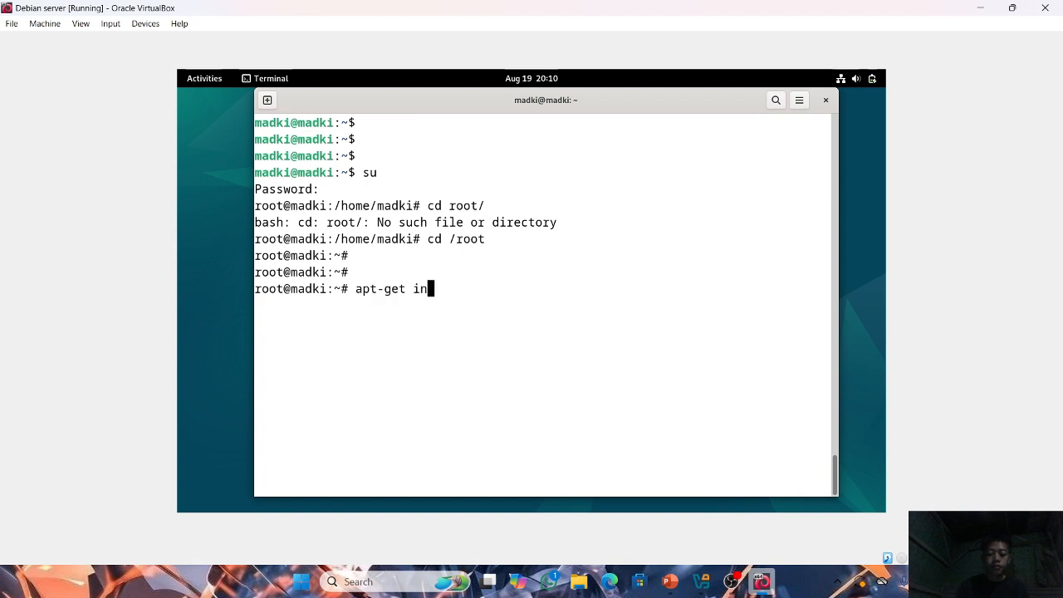
text(stall )
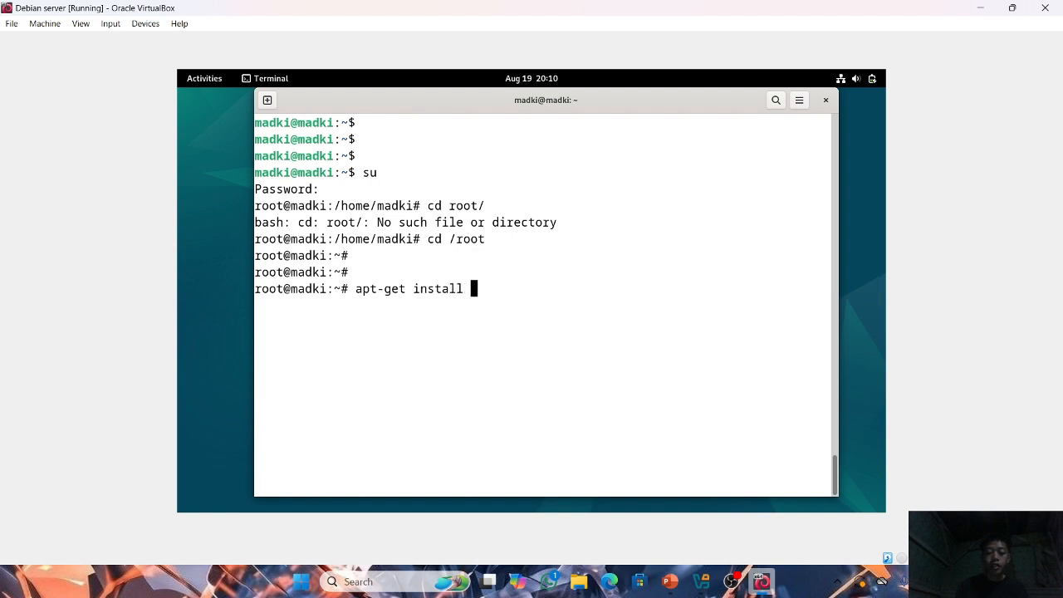
text(vim)
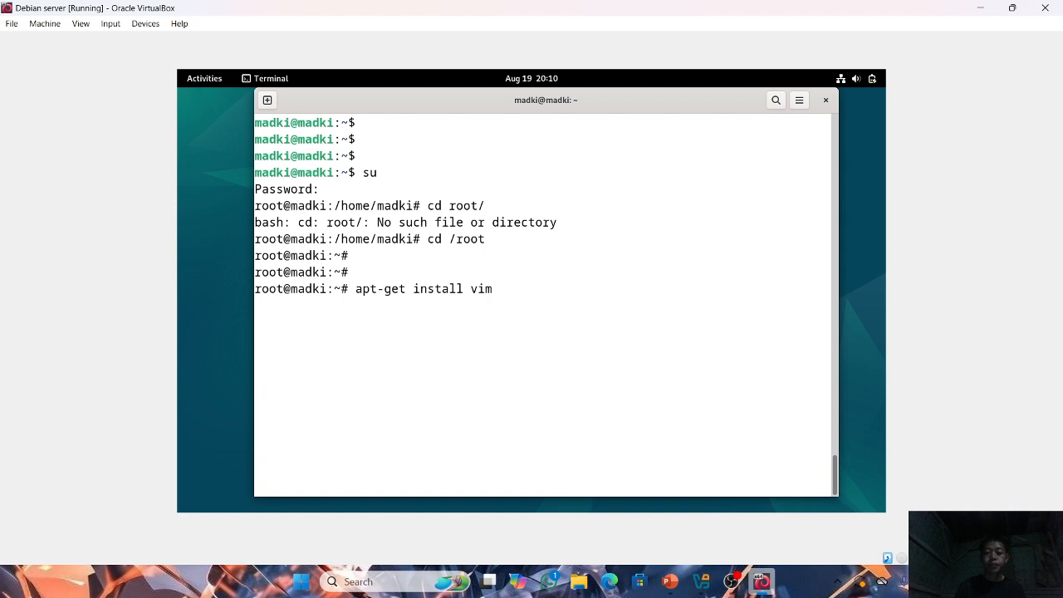
key(Return)
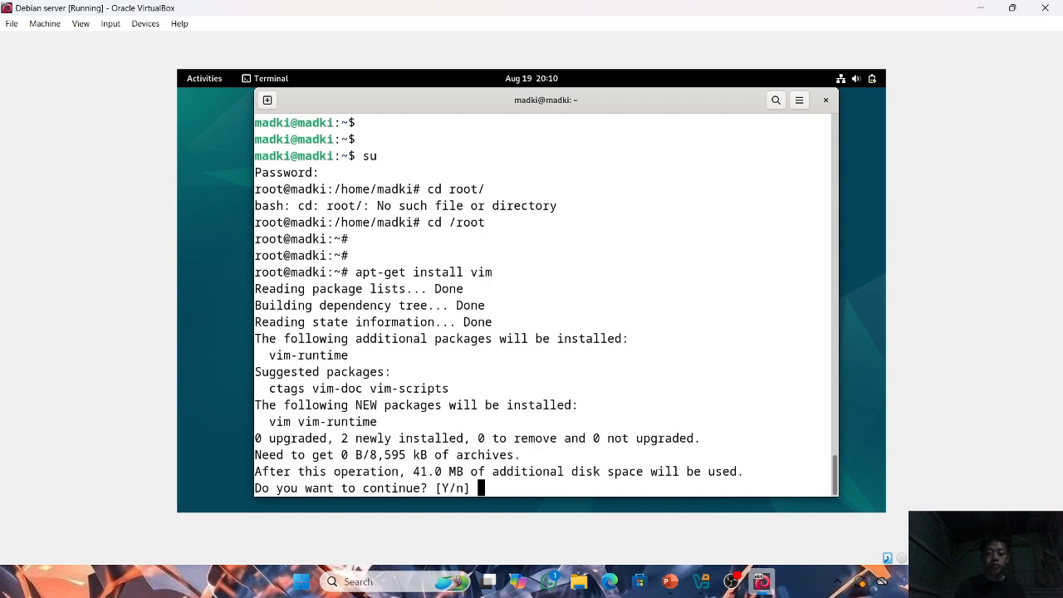
text(y)
key(Return)
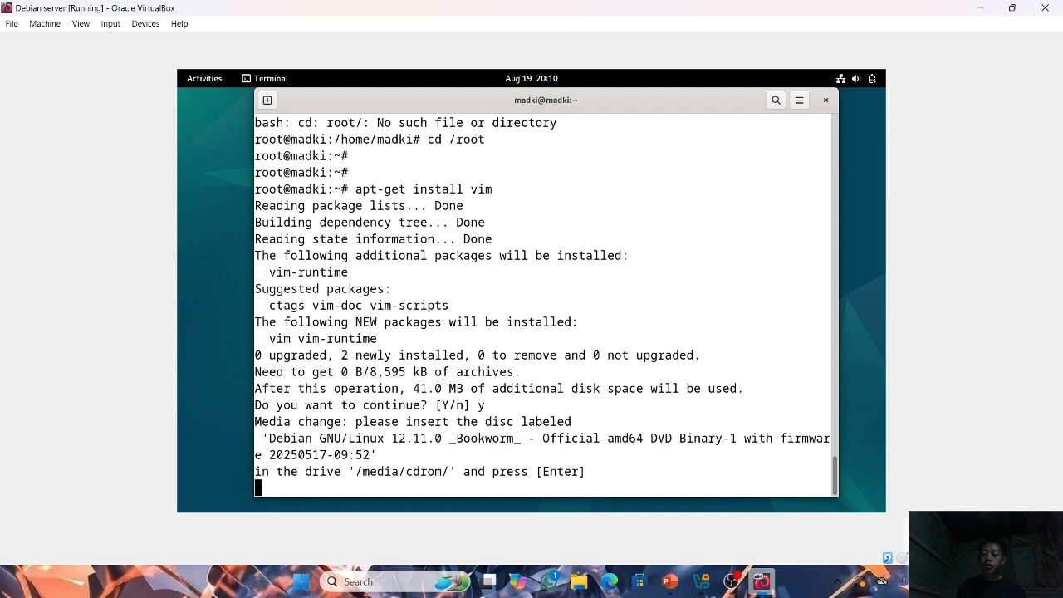
Insert the debian-12.11.0-amd64-DVD-1 disk image into the virtual optical drive and continue the vim installation.
click(901, 560)
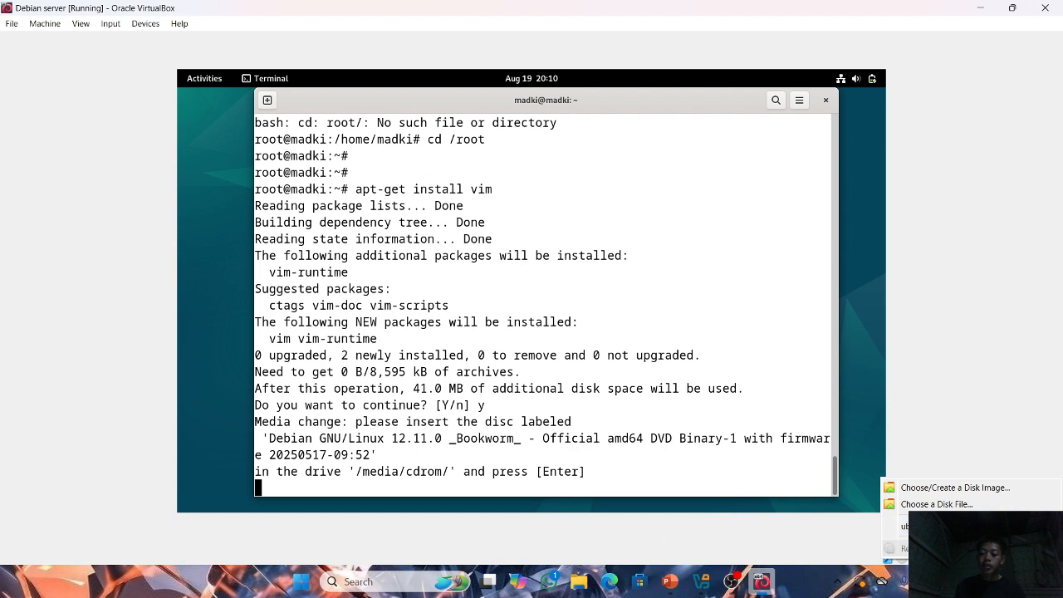
click(936, 504)
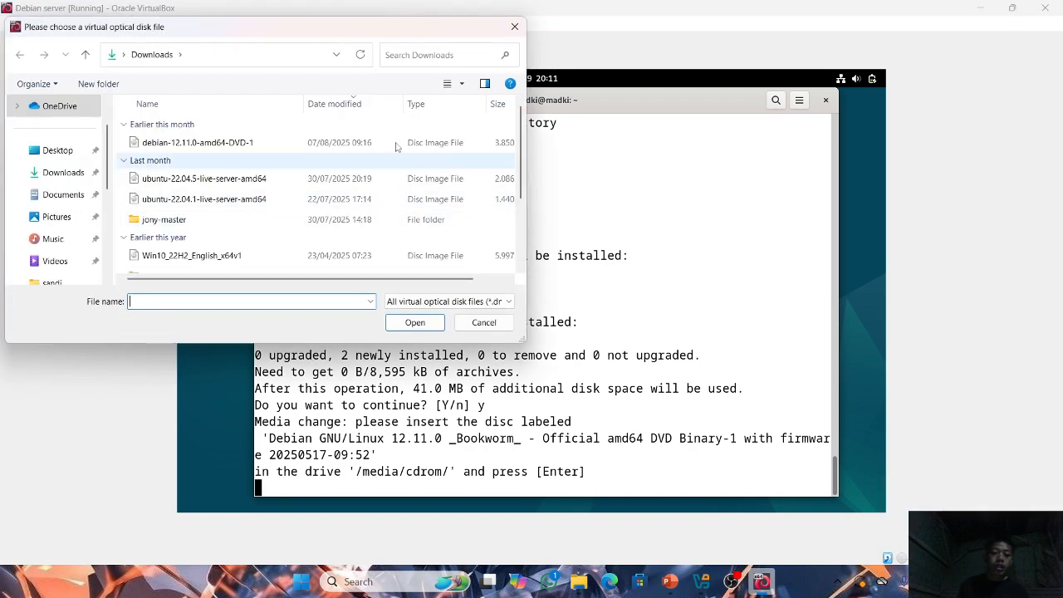
click(231, 144)
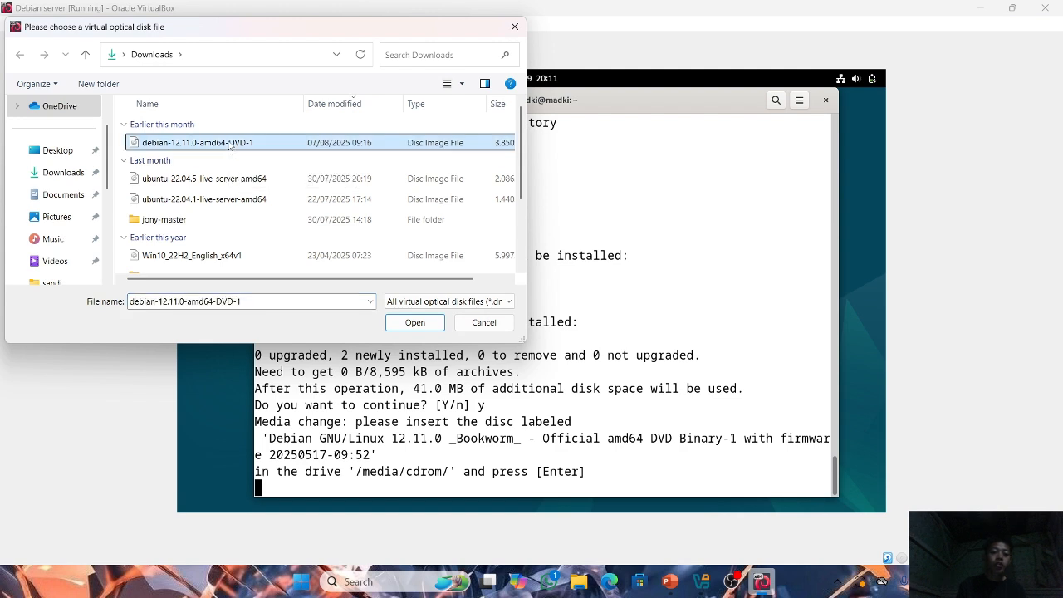
click(416, 322)
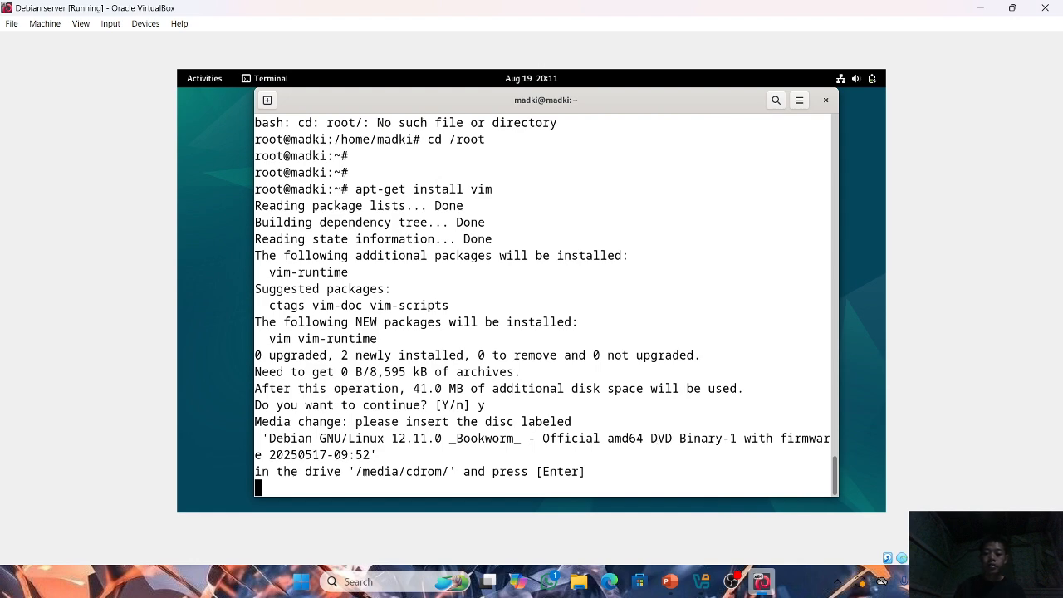
key(Return)
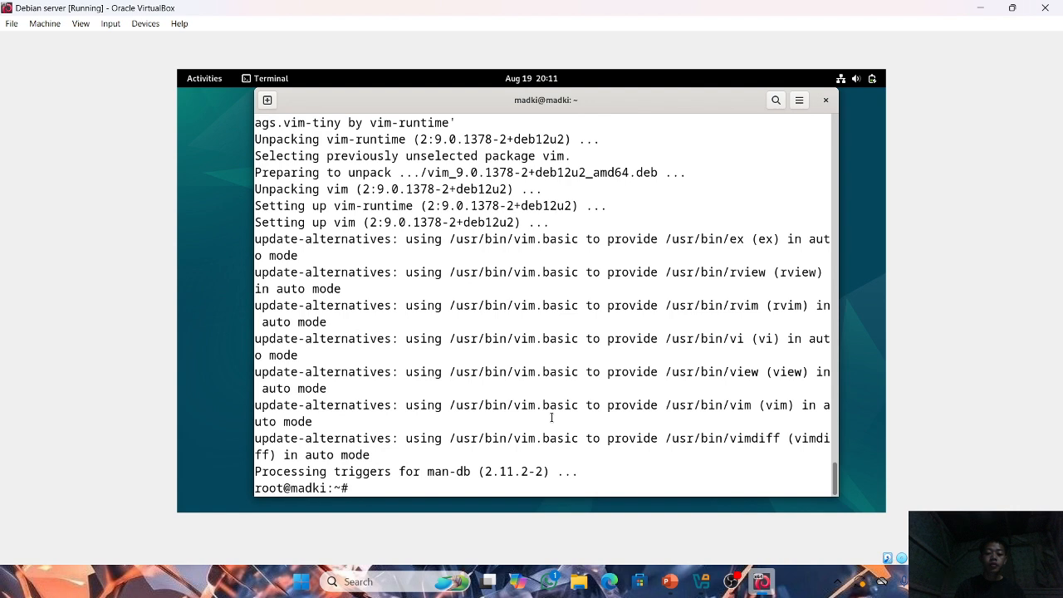
key(Return)
key(Return)
key(Return)
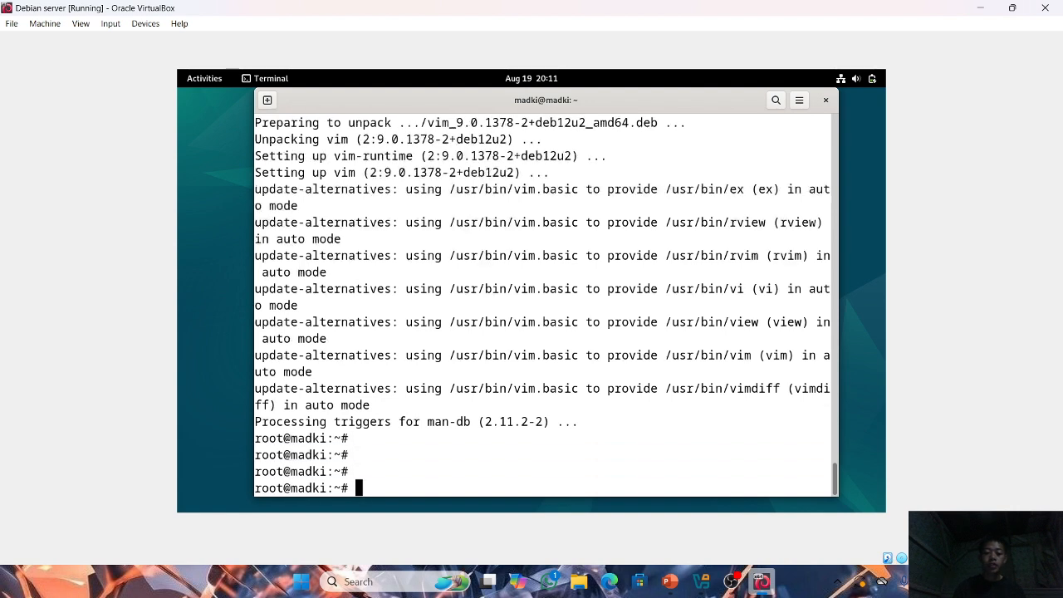
List the available commands beginning with vi and point out the vi and vim entries.
text(vi)
key(Tab)
key(Tab)
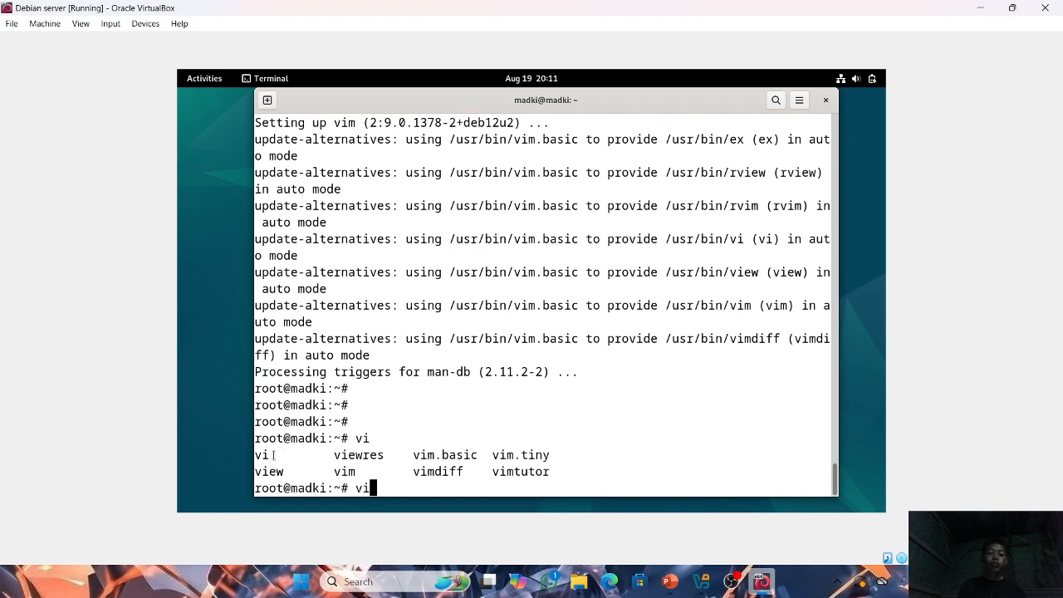
drag(276, 454, 251, 456)
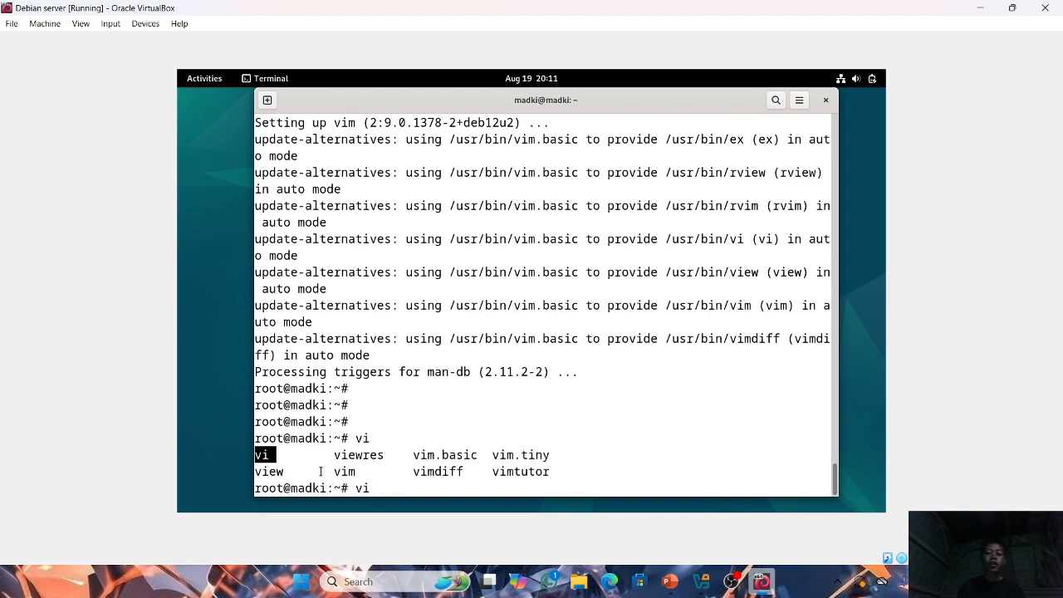
drag(324, 471, 366, 472)
click(396, 492)
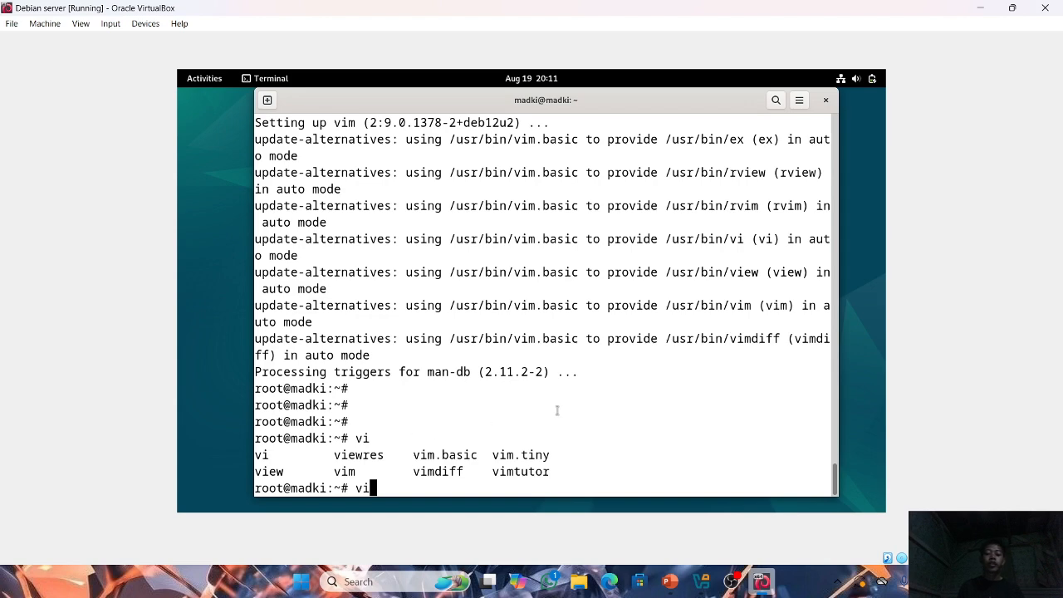
Review the Outline slide in PowerPoint and clear the Debian terminal screen.
mouse_move(670, 581)
click(671, 513)
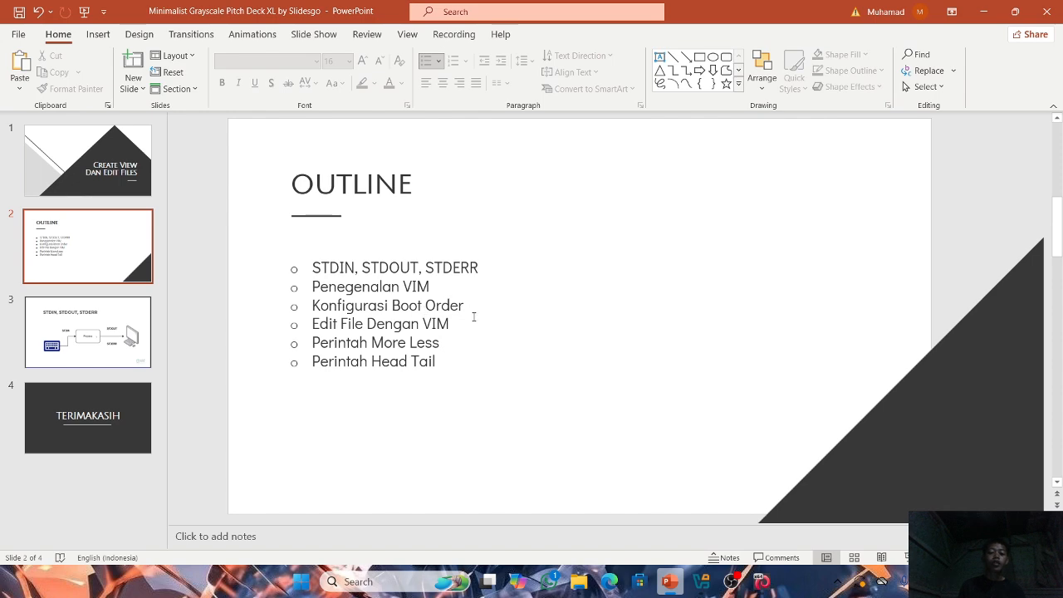
key(alt+Tab)
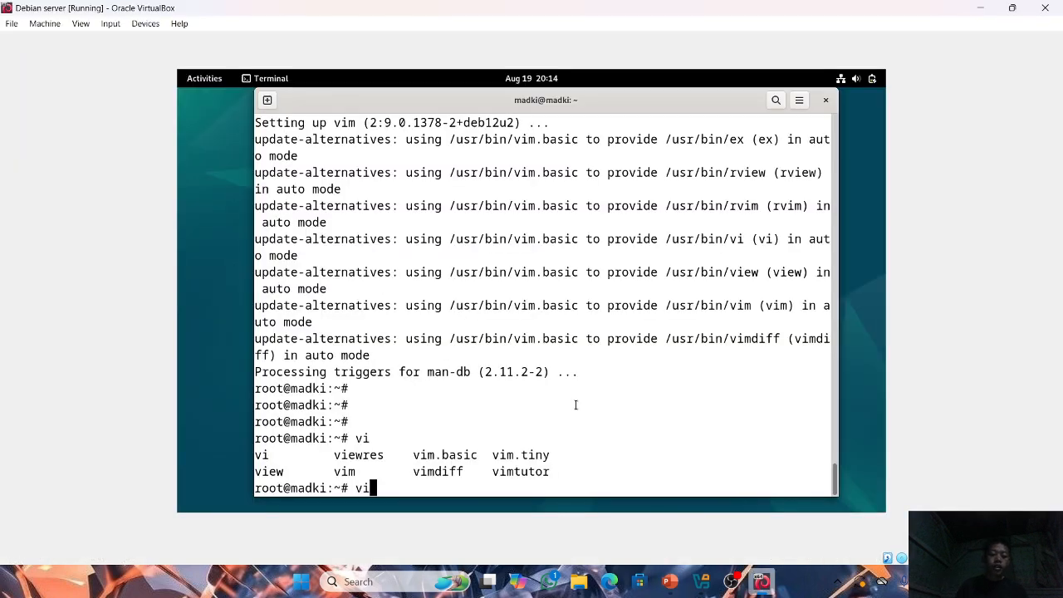
key(ctrl+l)
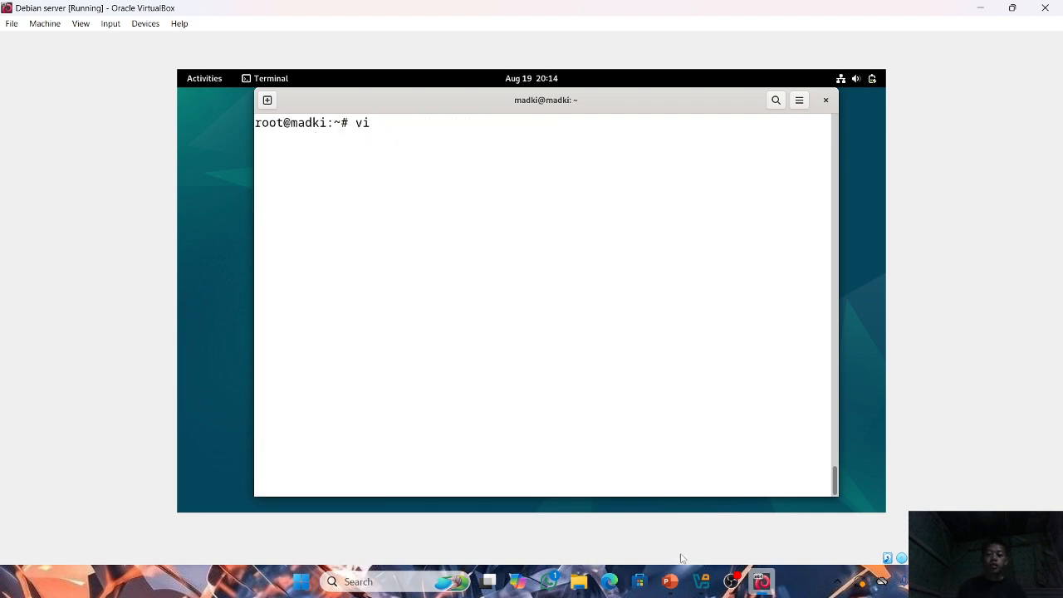
mouse_move(670, 581)
click(664, 523)
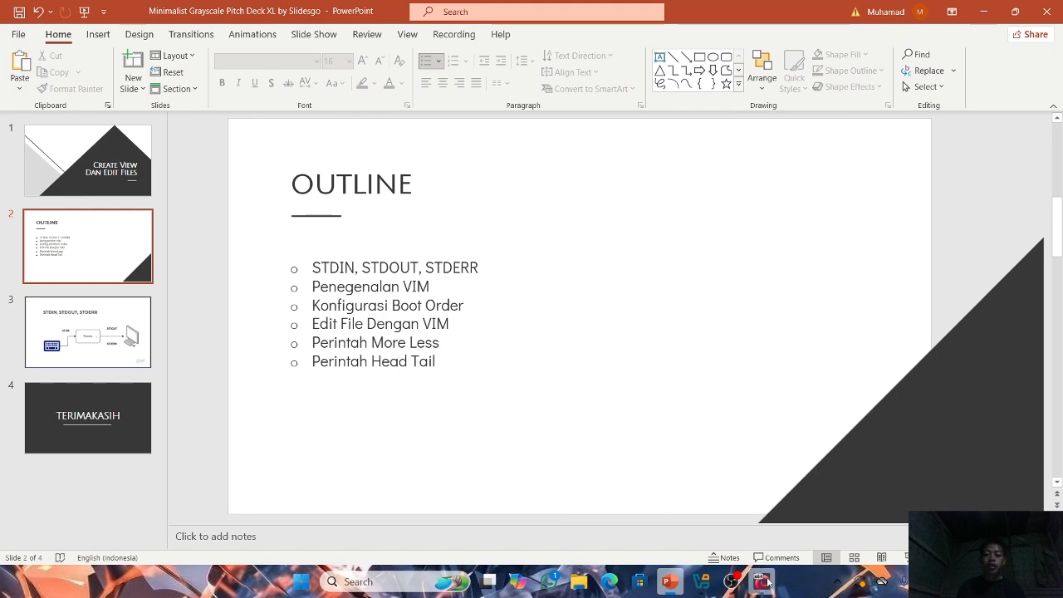
Bring up the running Debian server machine from VirtualBox Manager and power it off.
click(702, 581)
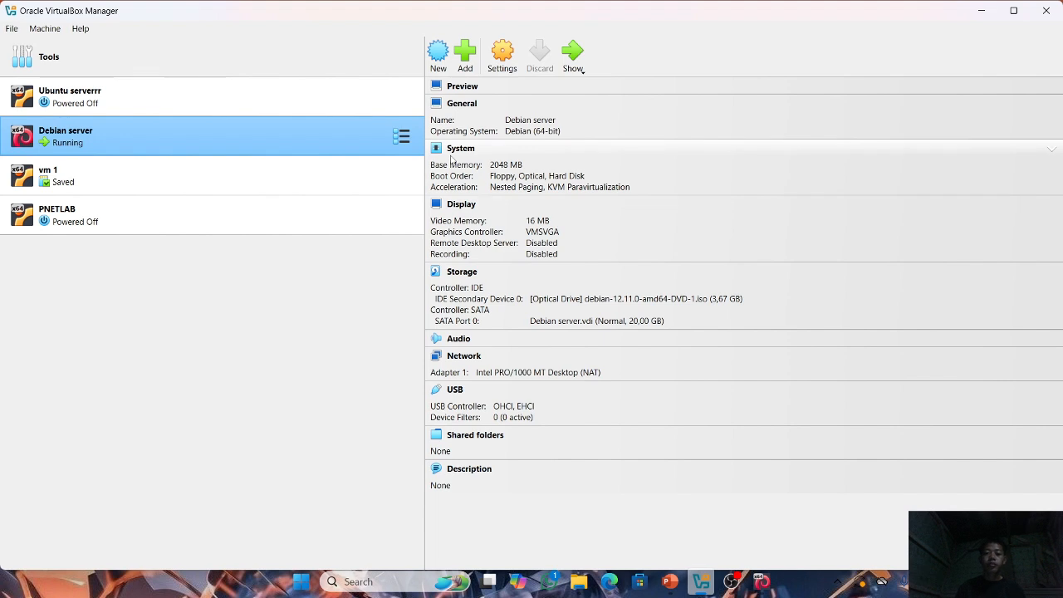
click(573, 53)
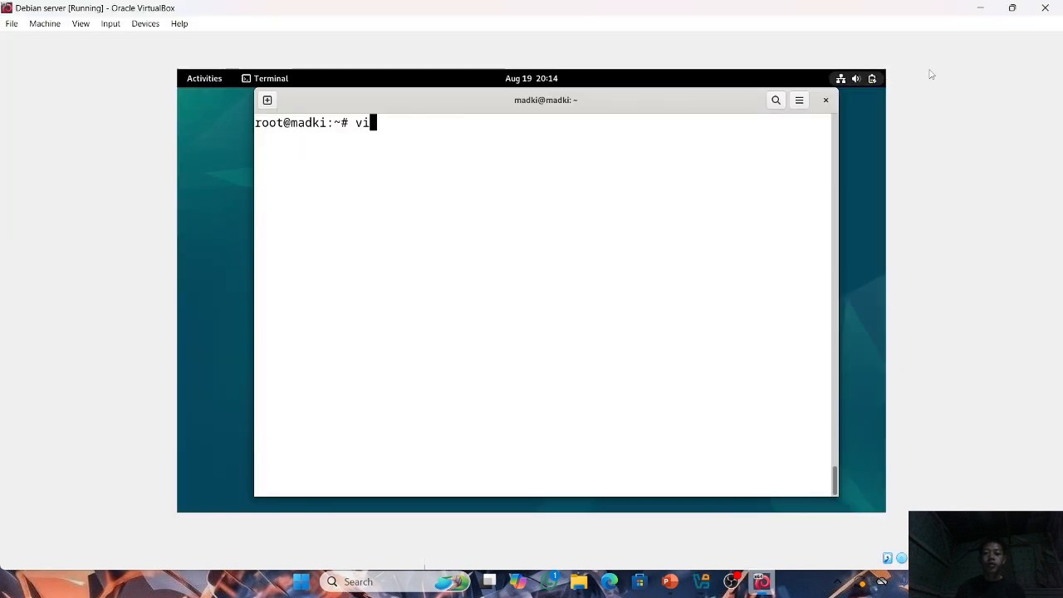
click(1044, 7)
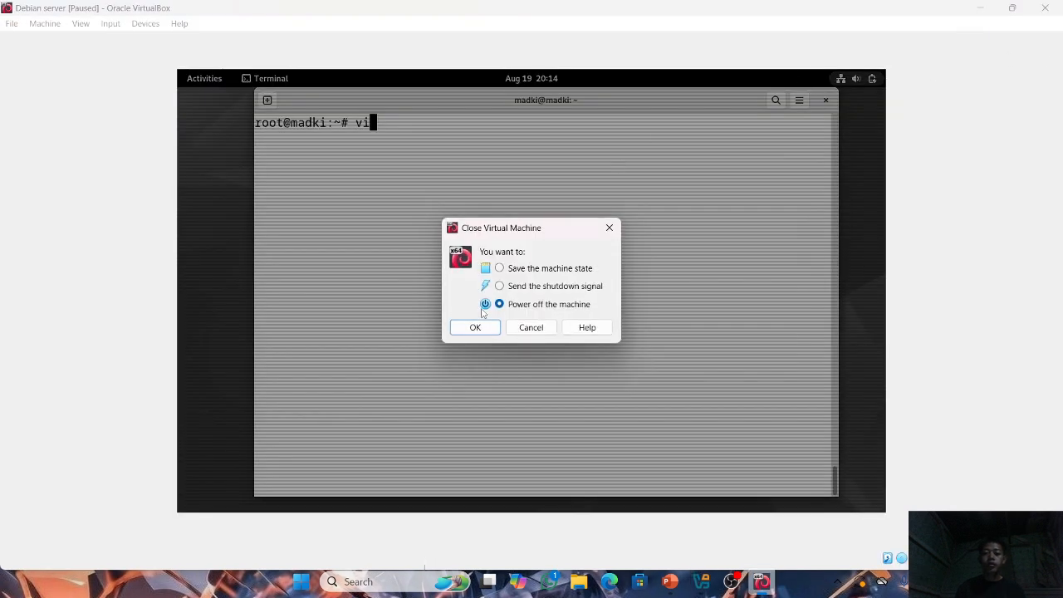
click(475, 327)
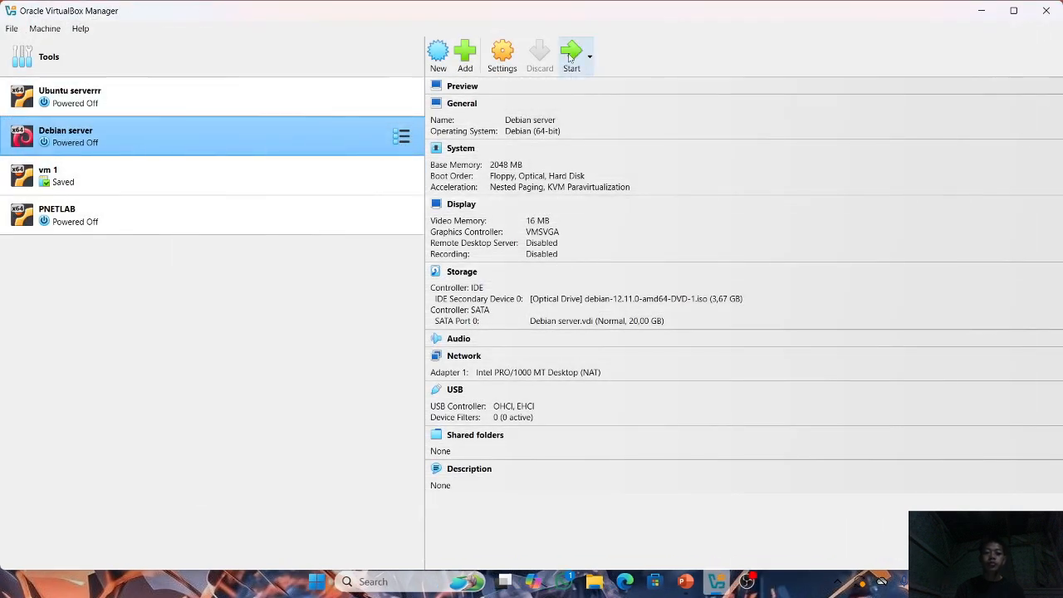
Start the Debian server machine in a smaller window to check what it boots into, and power it off.
click(570, 56)
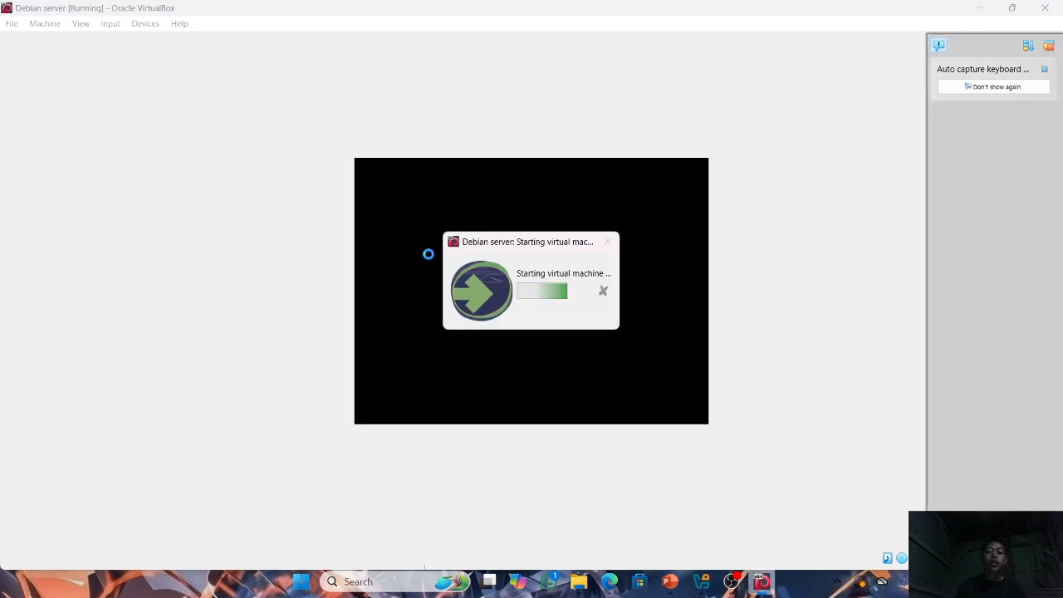
click(1048, 46)
click(1013, 7)
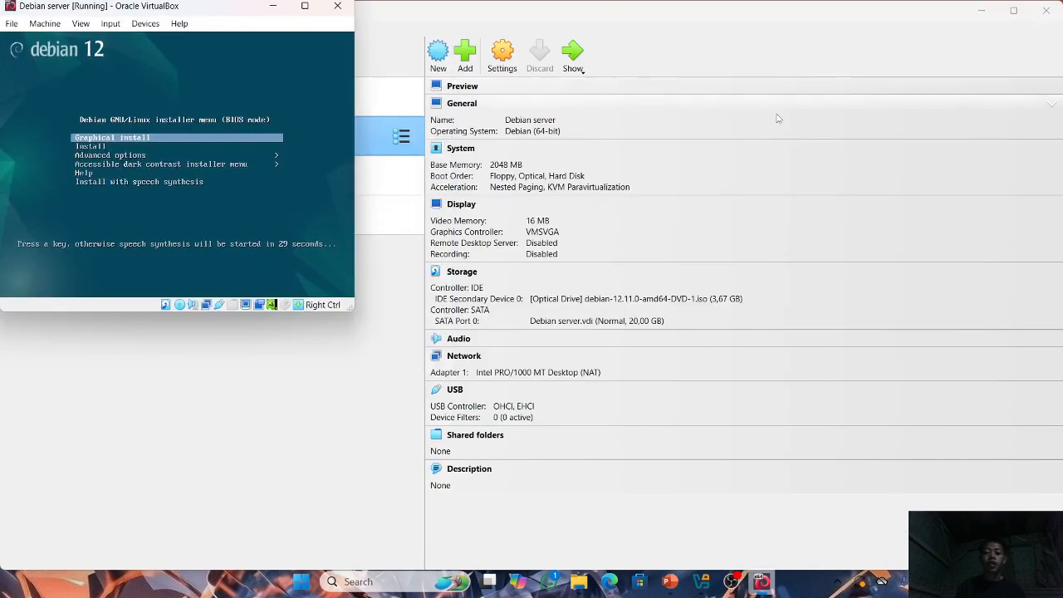
drag(224, 8, 657, 113)
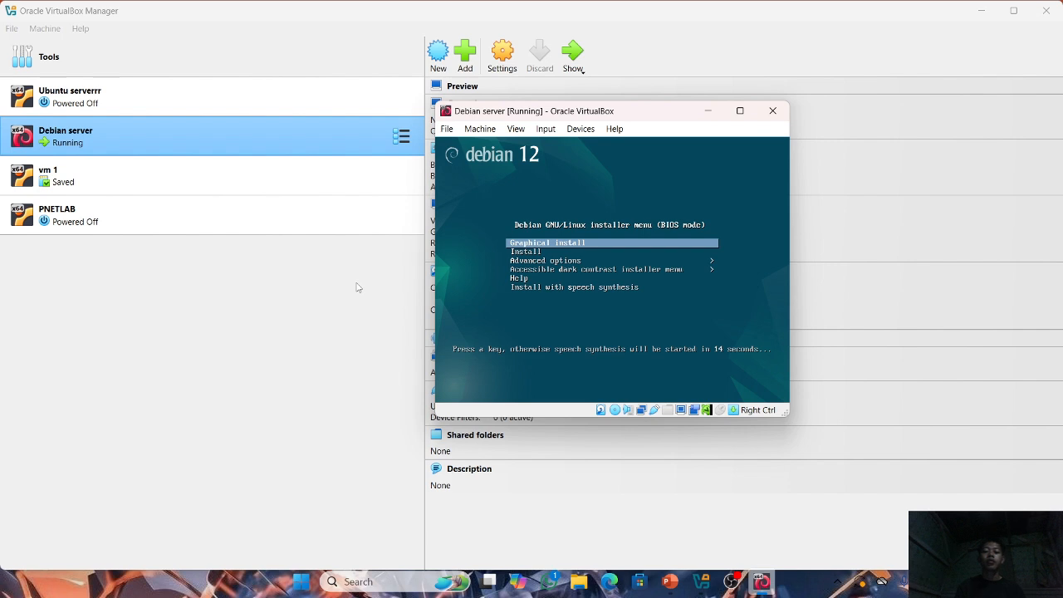
click(772, 111)
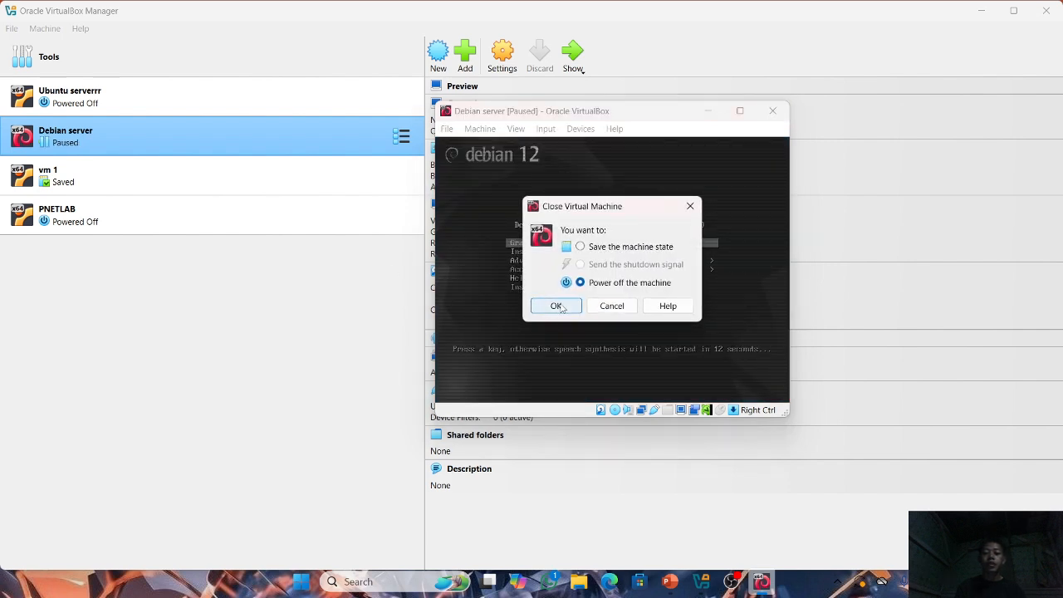
click(556, 306)
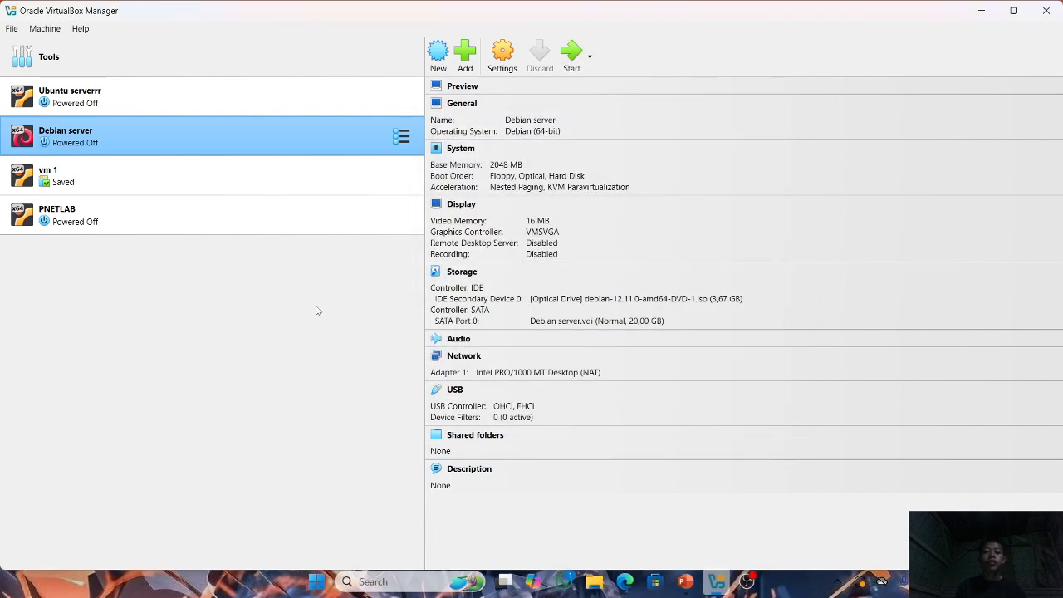
Set the Debian server machine's boot order to Hard Disk, Optical, Floppy and save the settings.
click(490, 65)
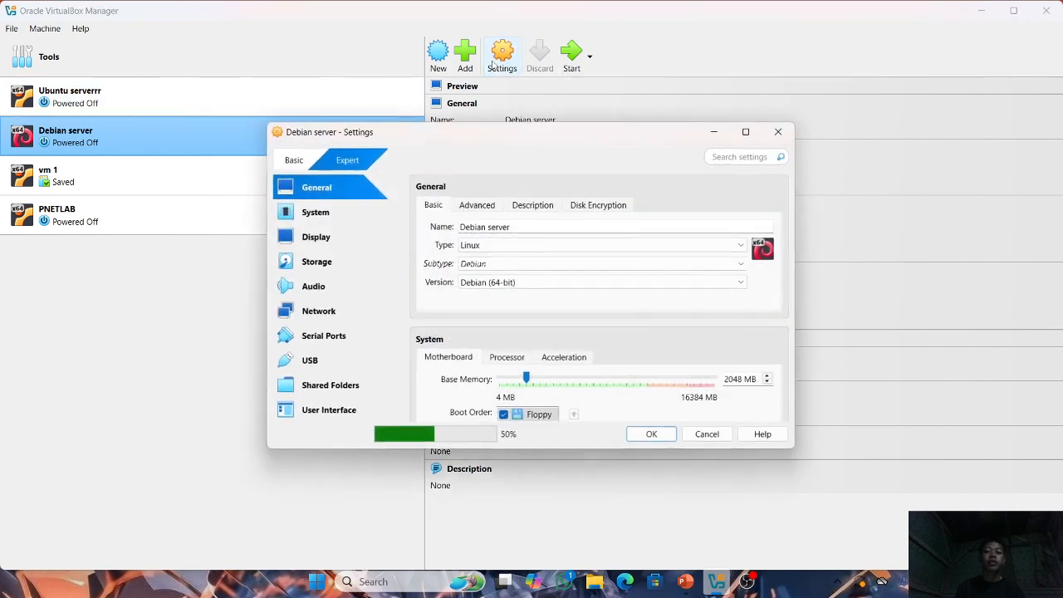
click(322, 215)
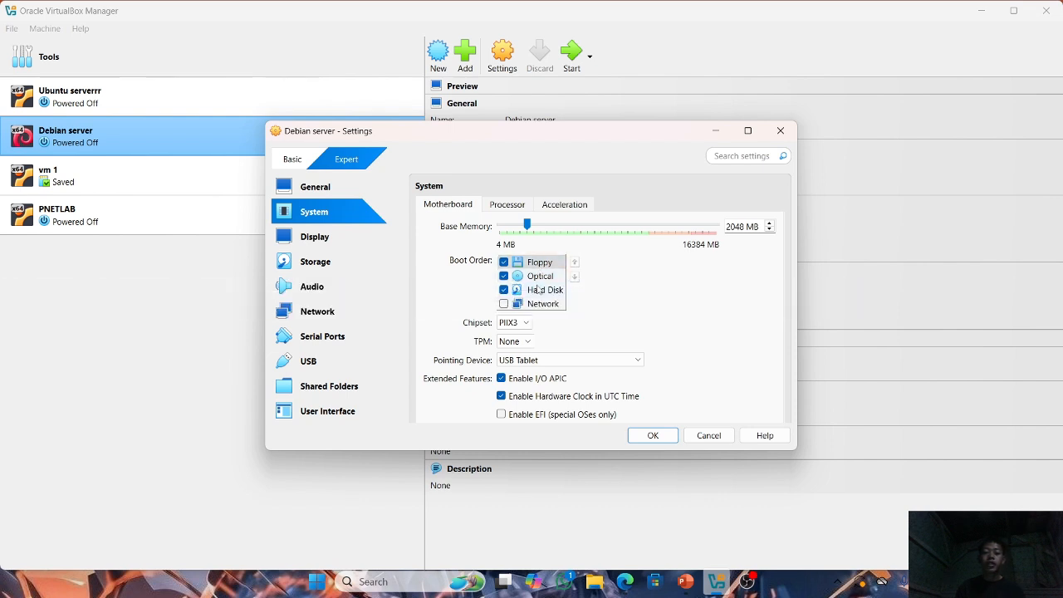
click(536, 289)
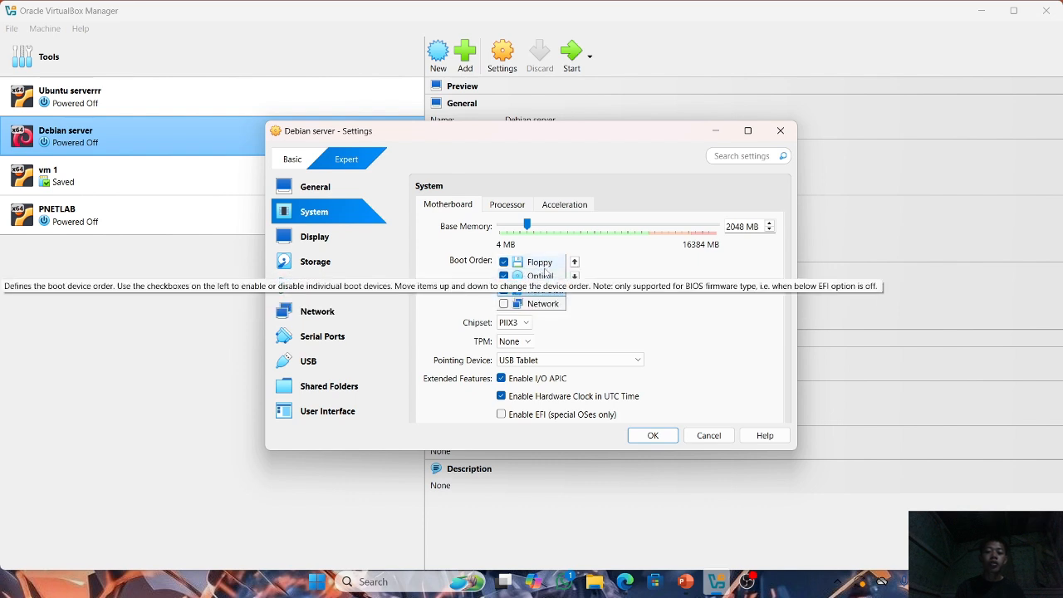
click(575, 262)
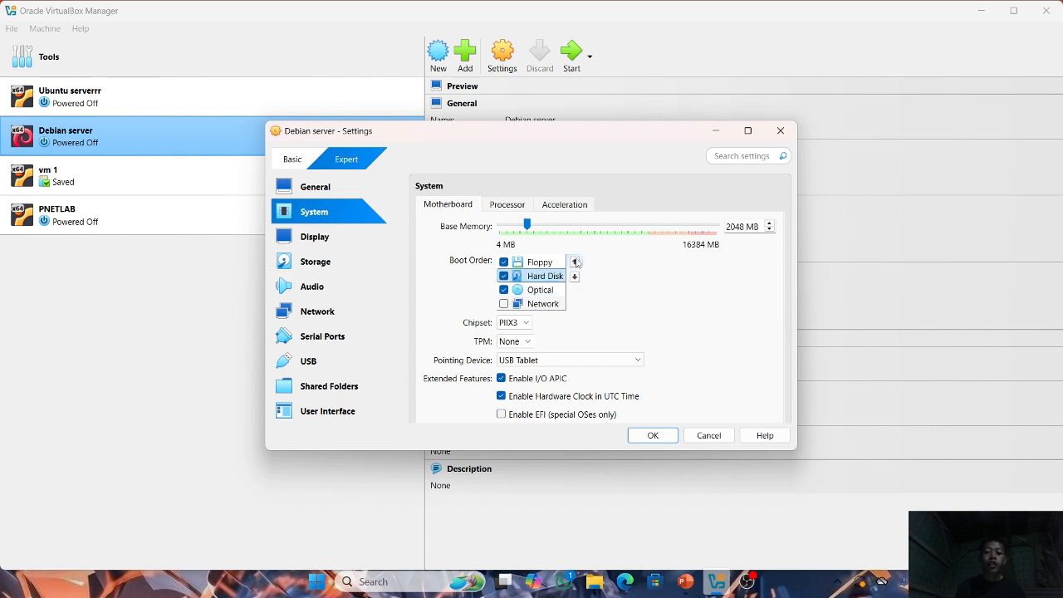
click(575, 262)
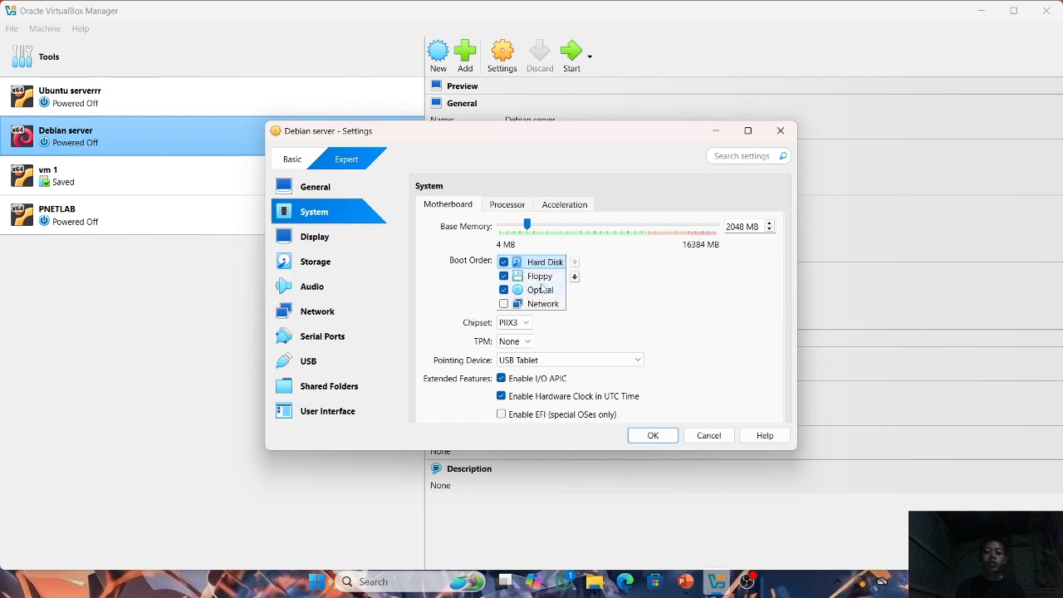
click(541, 289)
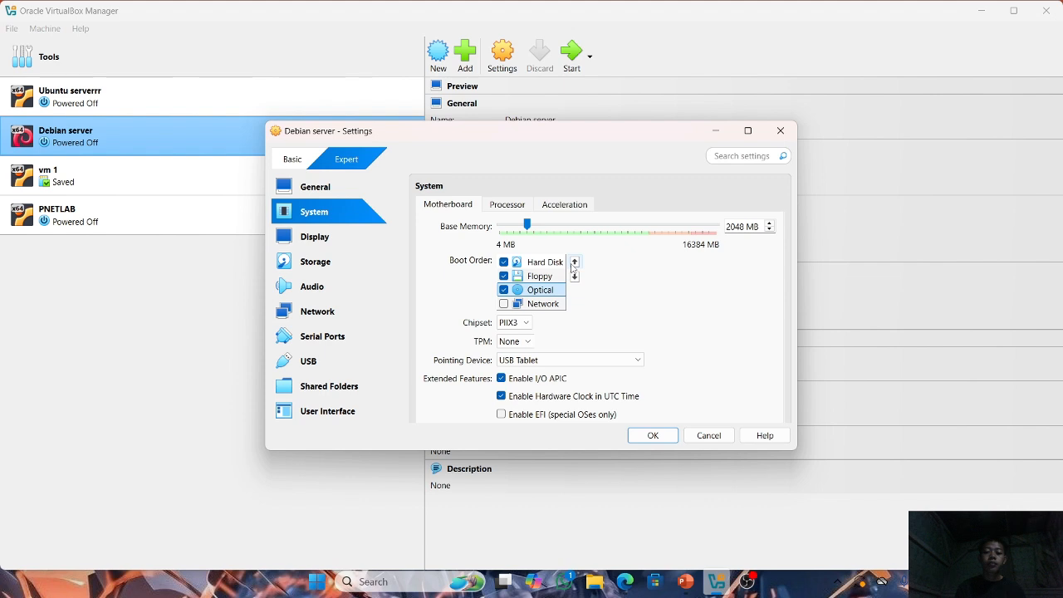
click(574, 262)
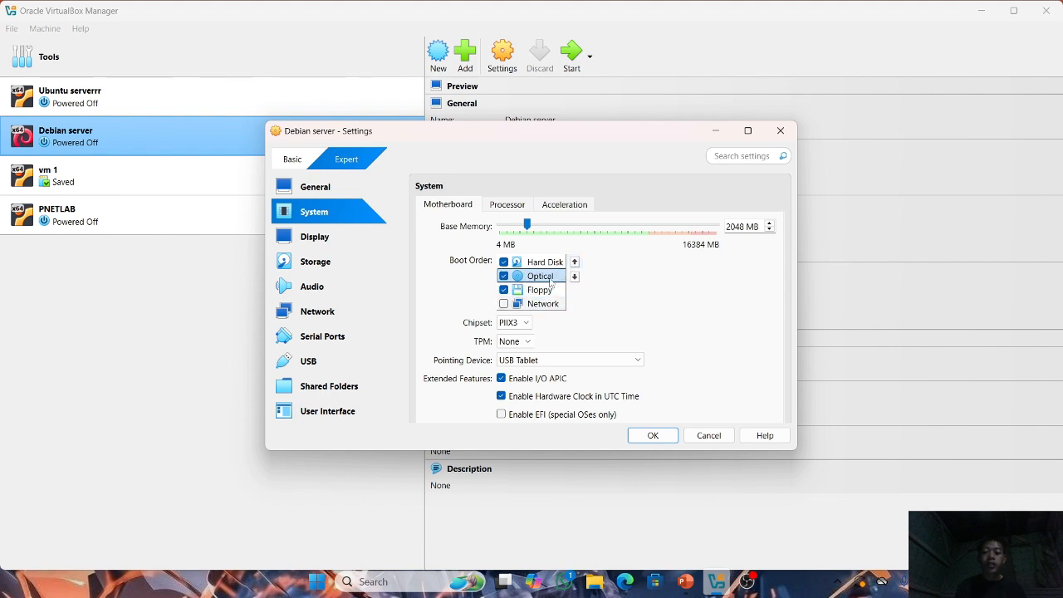
click(646, 435)
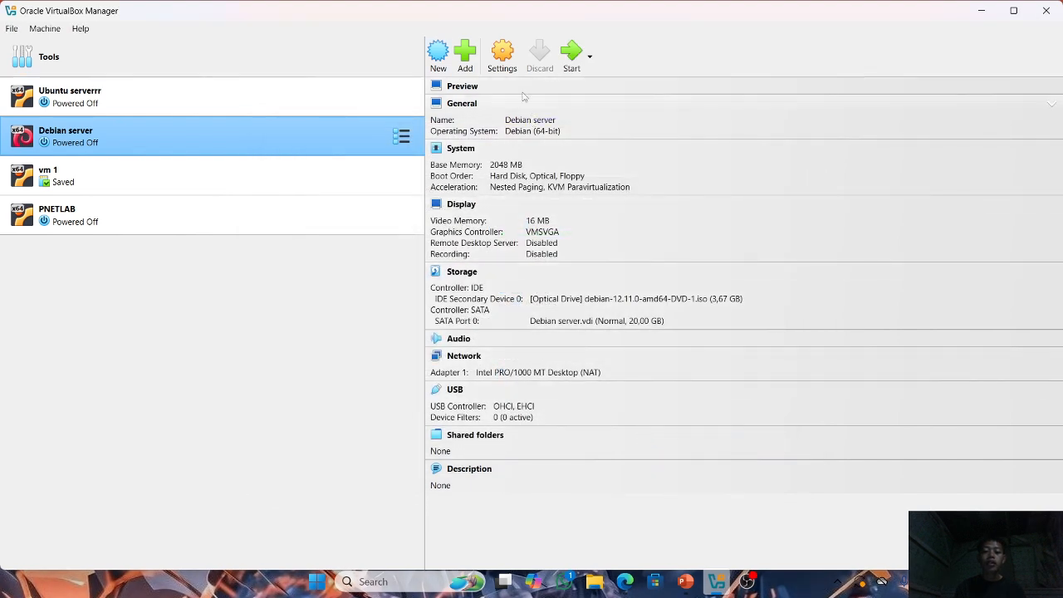
Start the Debian server machine, dismissing its notifications, and reposition its window to check that it boots from the hard disk.
click(571, 55)
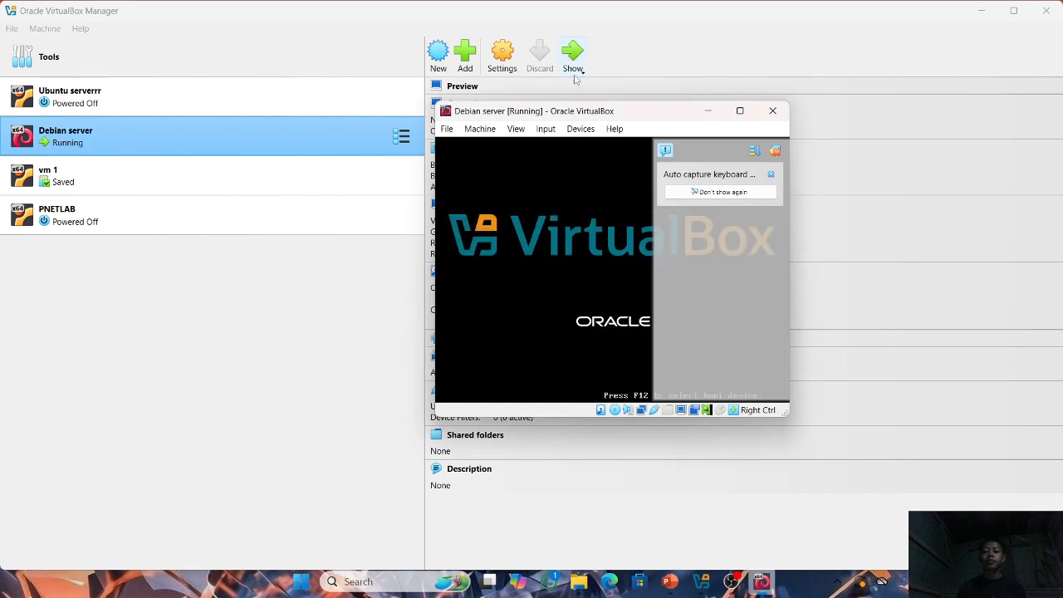
click(770, 151)
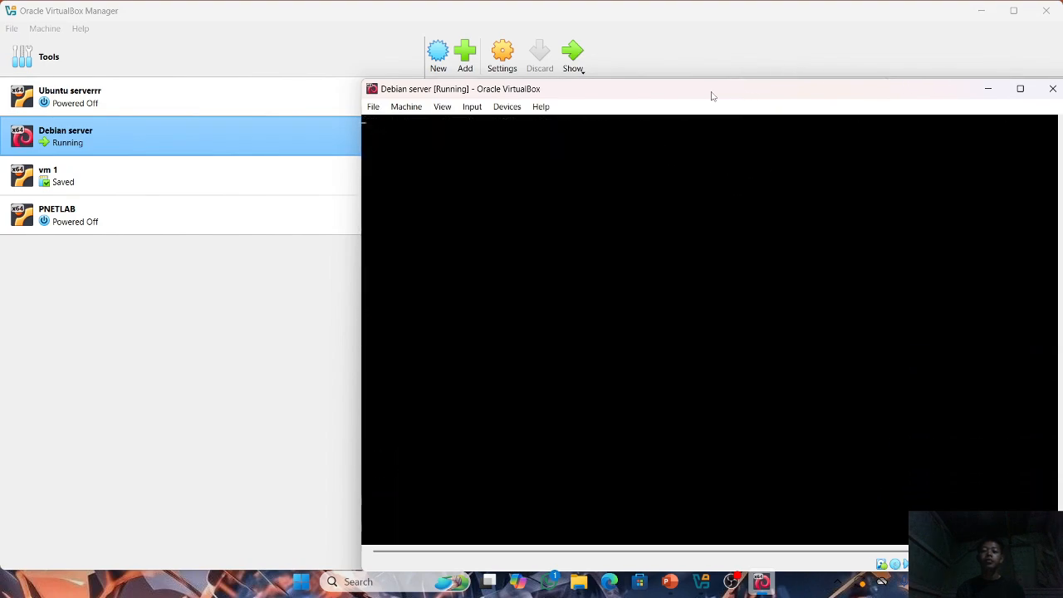
drag(711, 95, 581, 98)
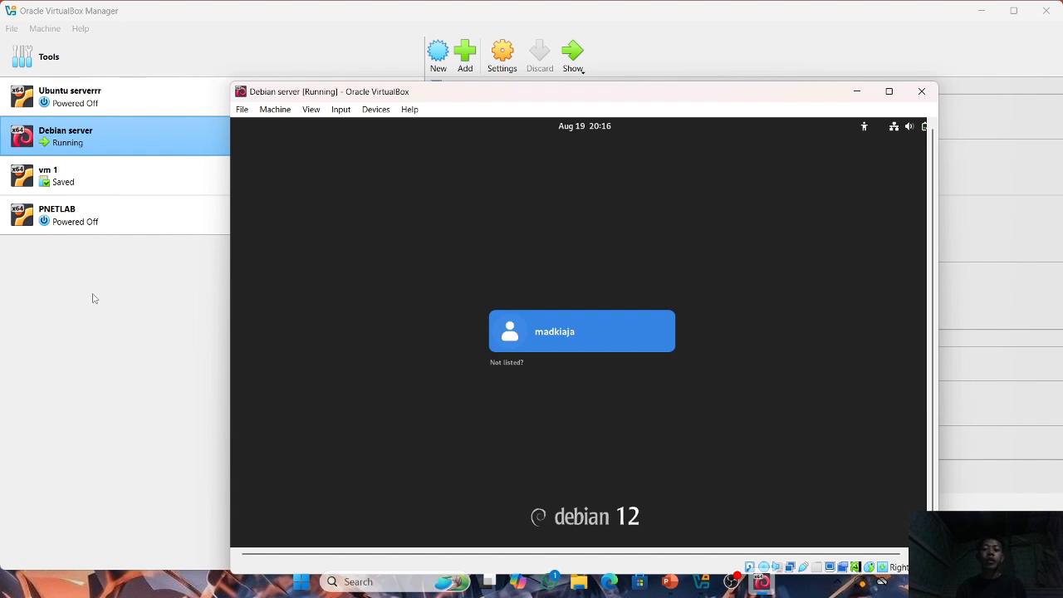
click(93, 298)
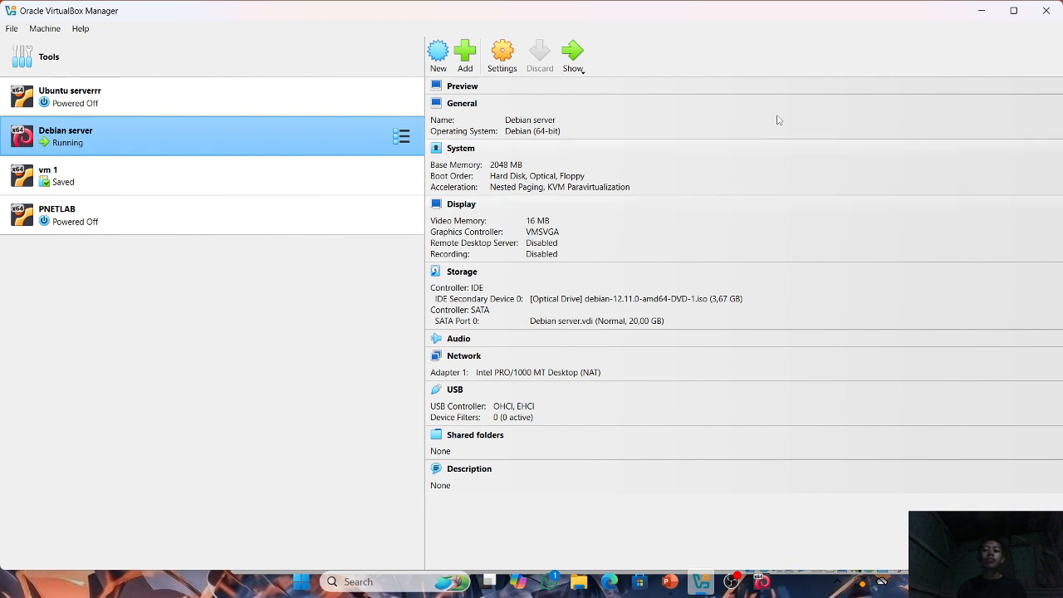
click(572, 58)
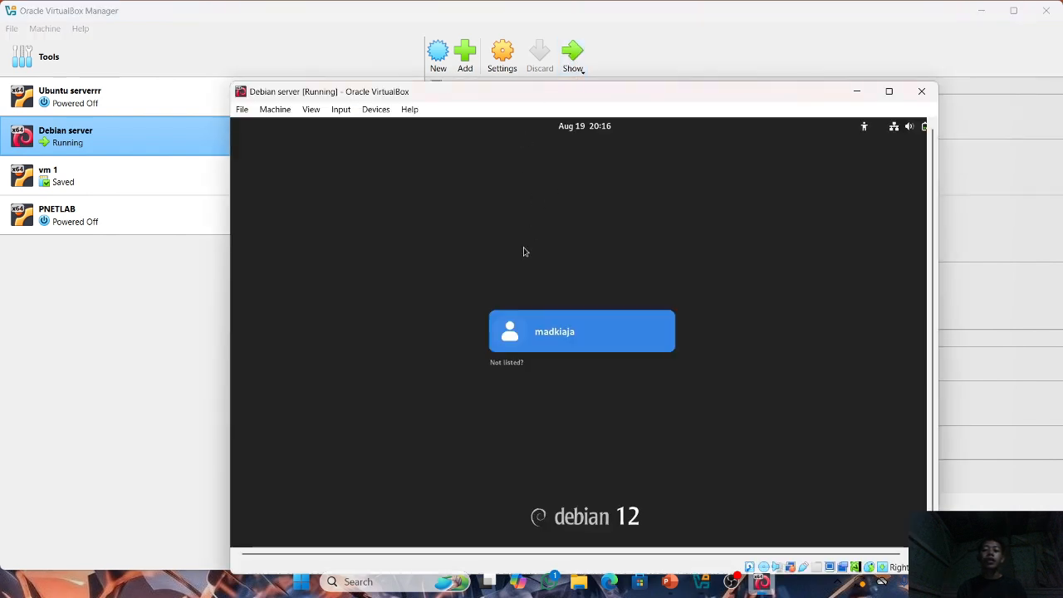
Log in to the Debian desktop with the listed user account by entering the account password.
click(540, 335)
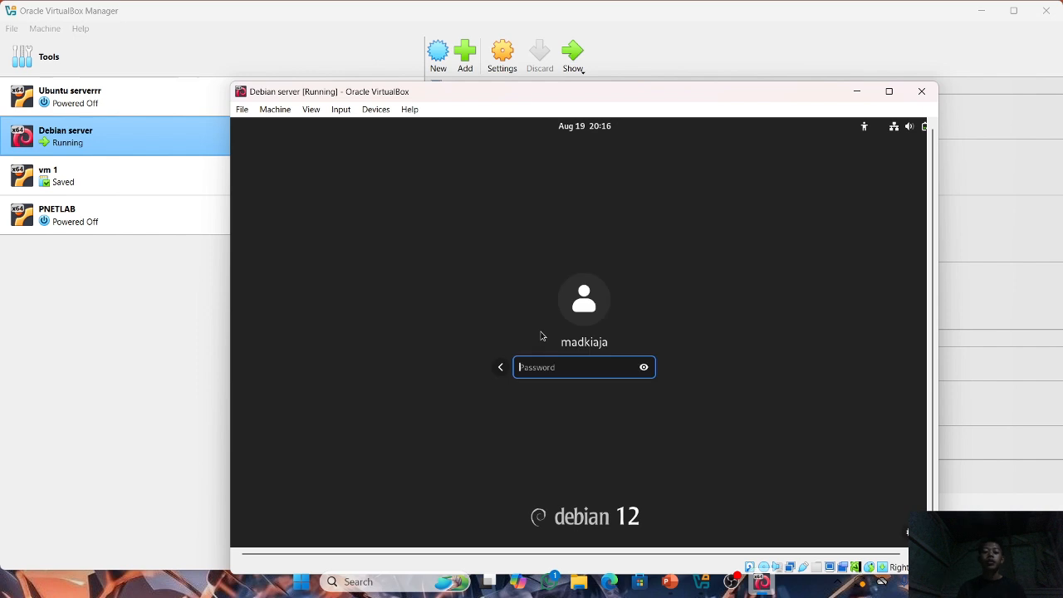
text(****)
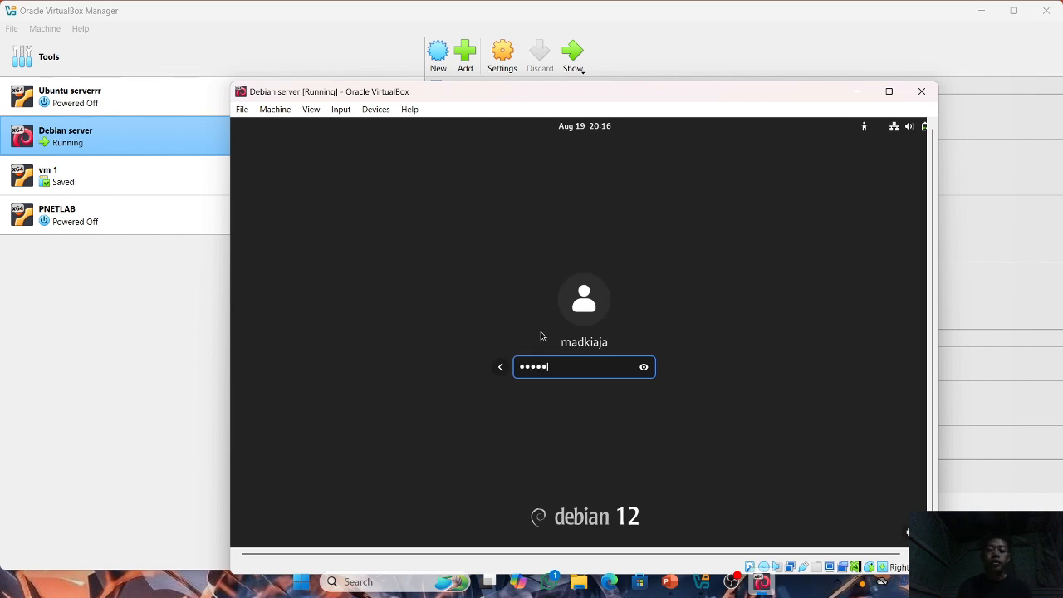
key(Return)
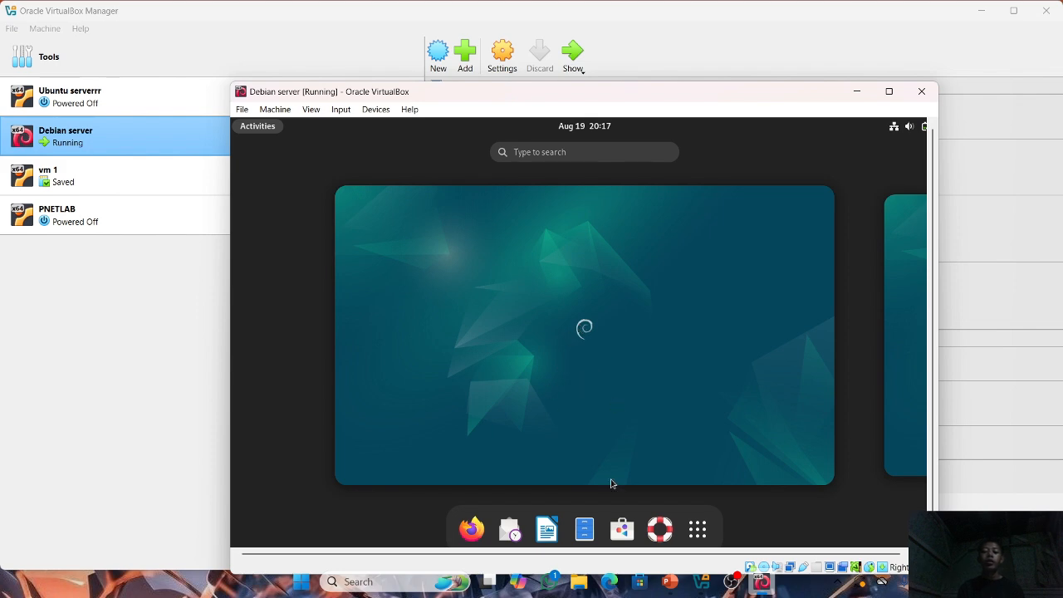
Review the Outline slide in PowerPoint for the next topic and return to the Debian server machine.
click(668, 581)
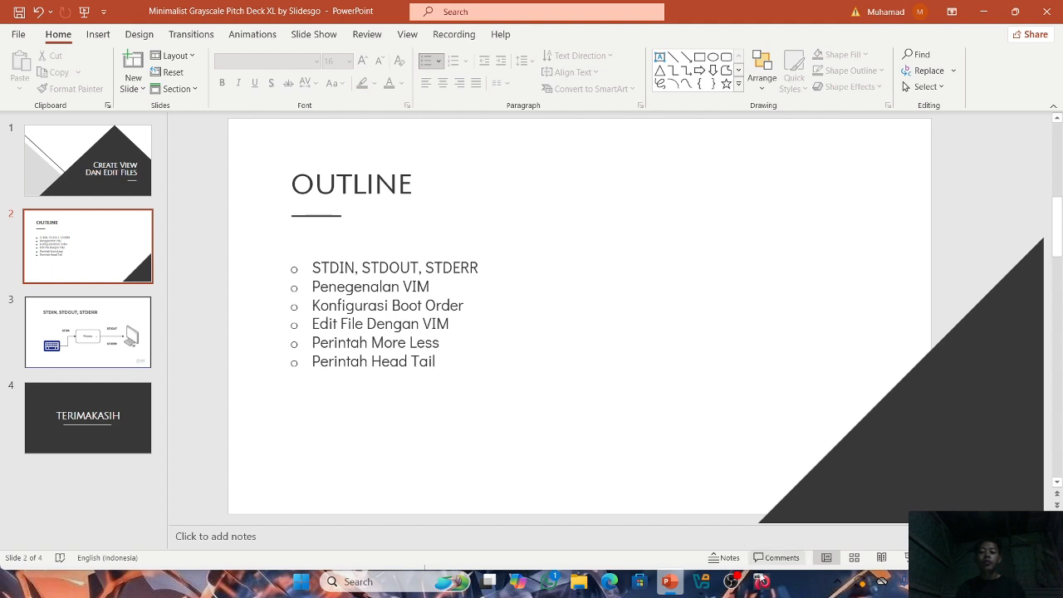
mouse_move(761, 582)
click(749, 514)
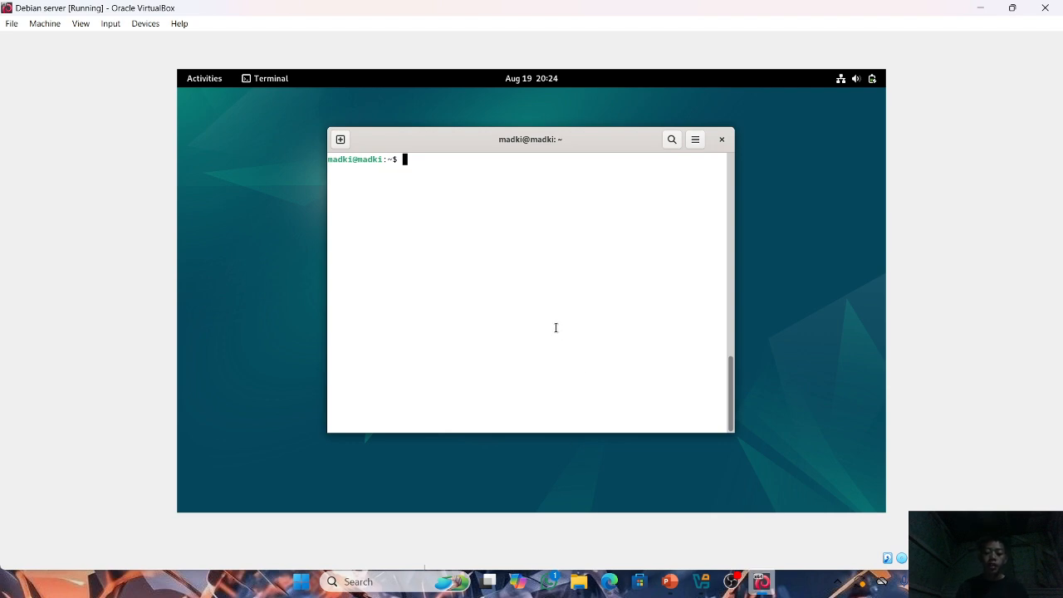
Enlarge the terminal text, centre the terminal window on the Debian desktop and add two blank prompt lines.
key(super+Up)
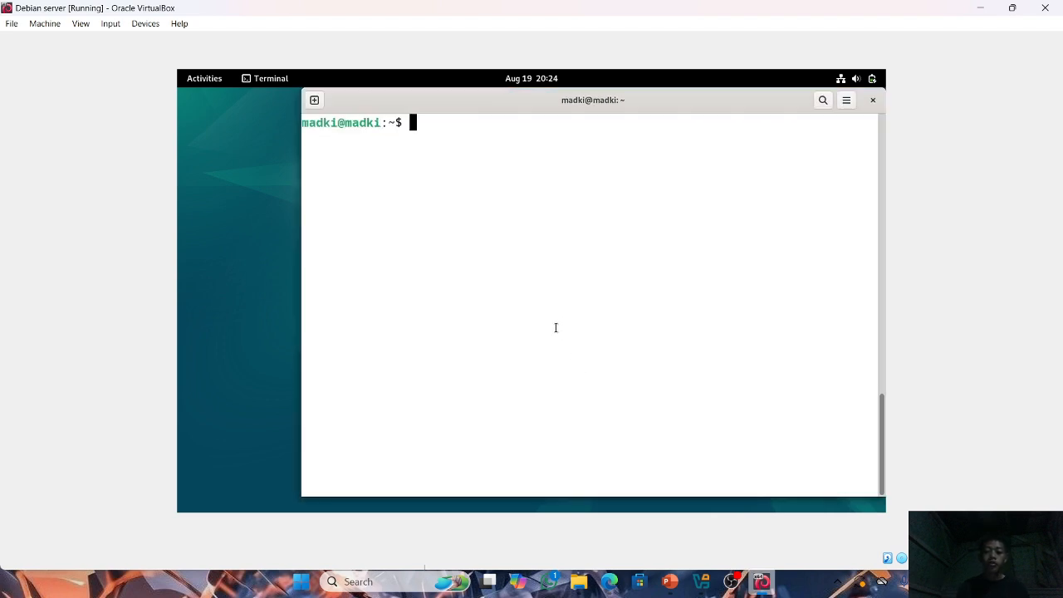
drag(515, 109, 459, 107)
key(Return)
key(Return)
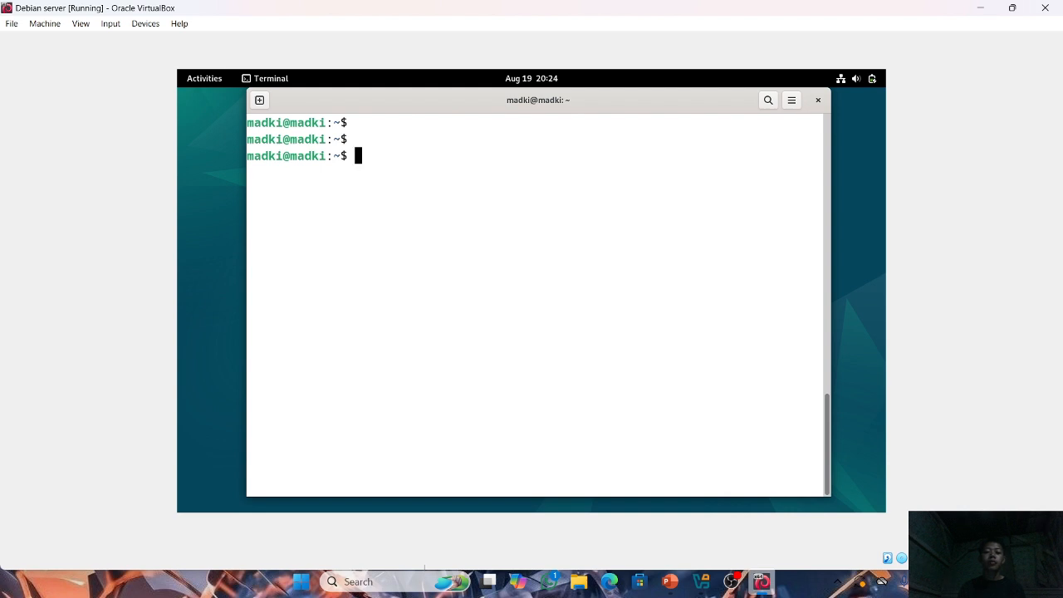
List the home directory's contents with ls and point out the file madki.txt.
text(vim)
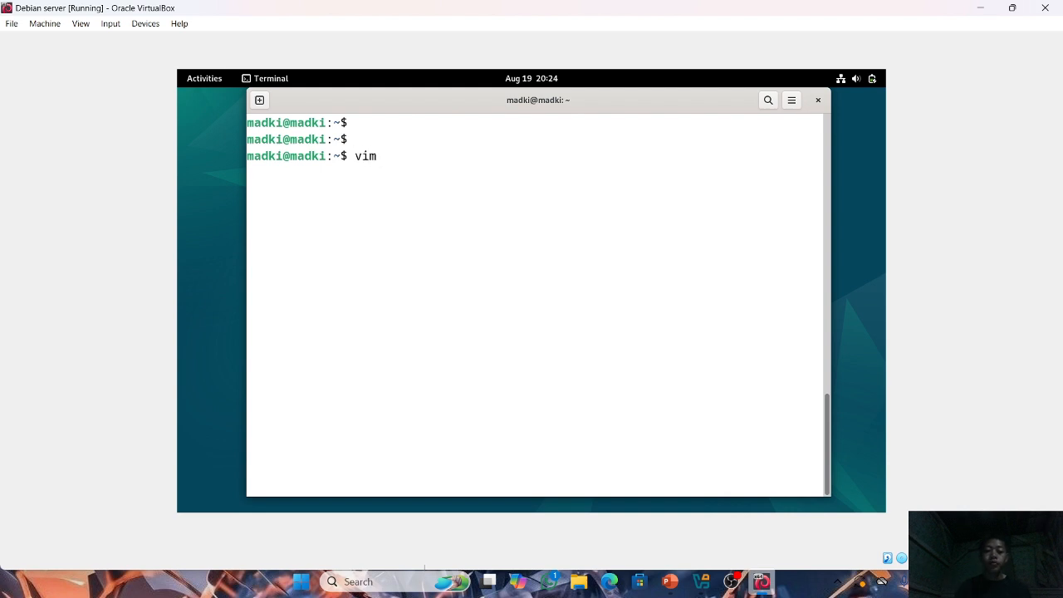
key(BackSpace)
key(BackSpace)
key(BackSpace)
key(BackSpace)
text(ls)
key(Return)
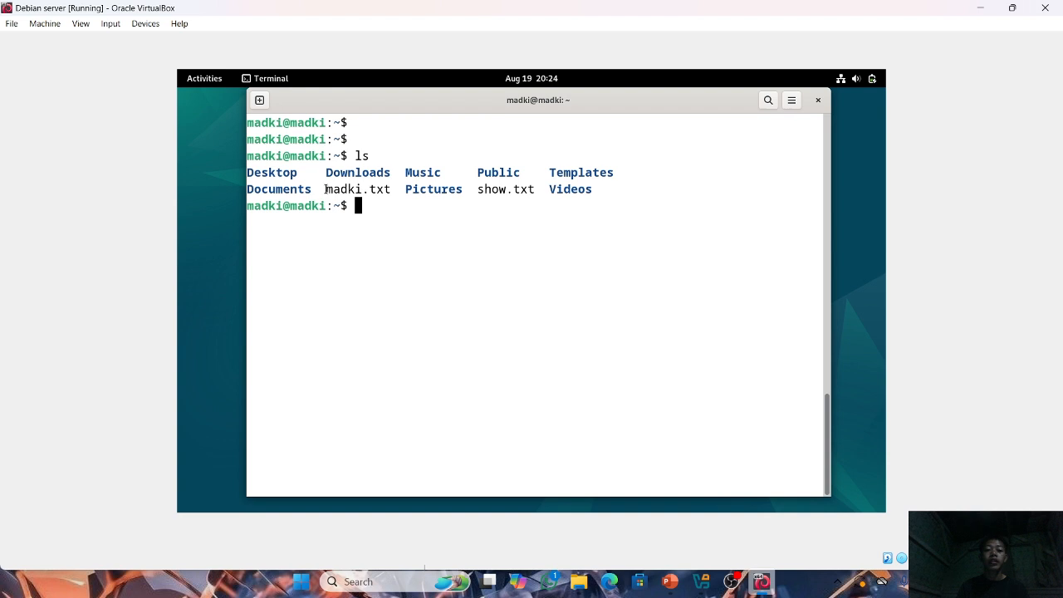
drag(326, 190, 395, 190)
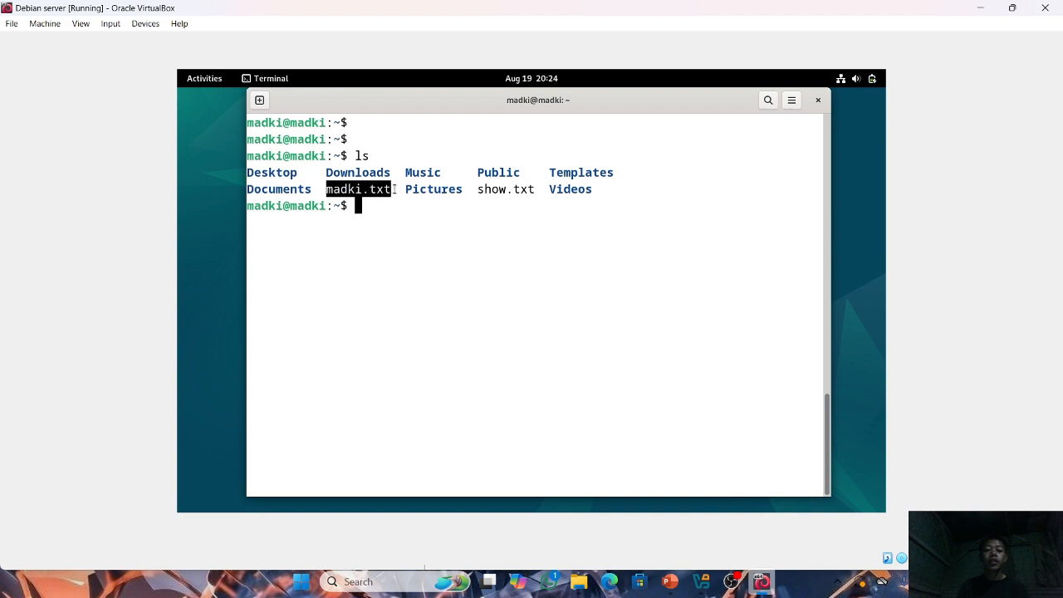
click(368, 207)
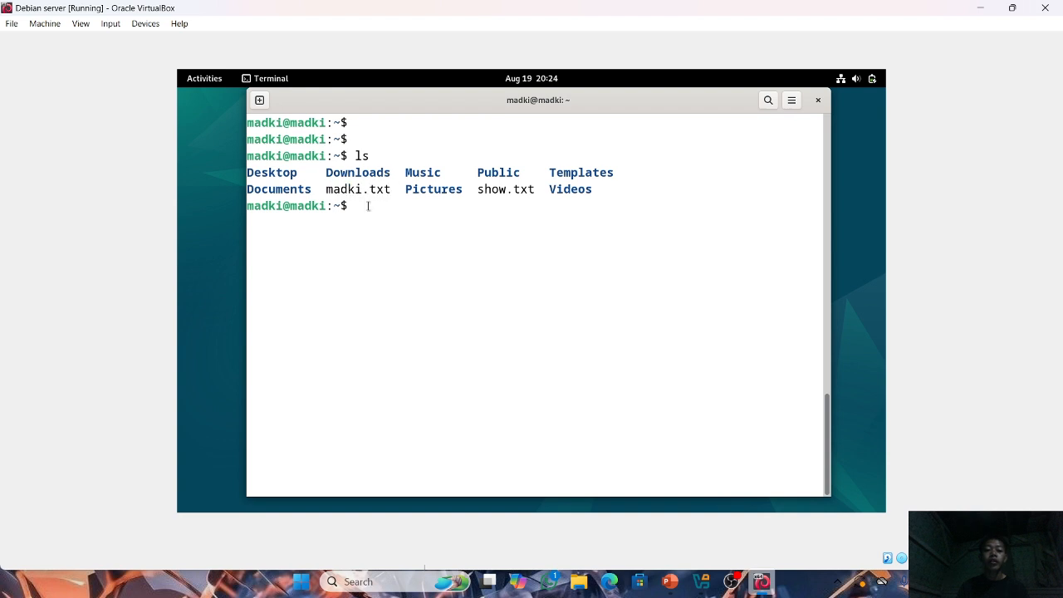
Open the file madki.txt in vim from the terminal.
text(vim )
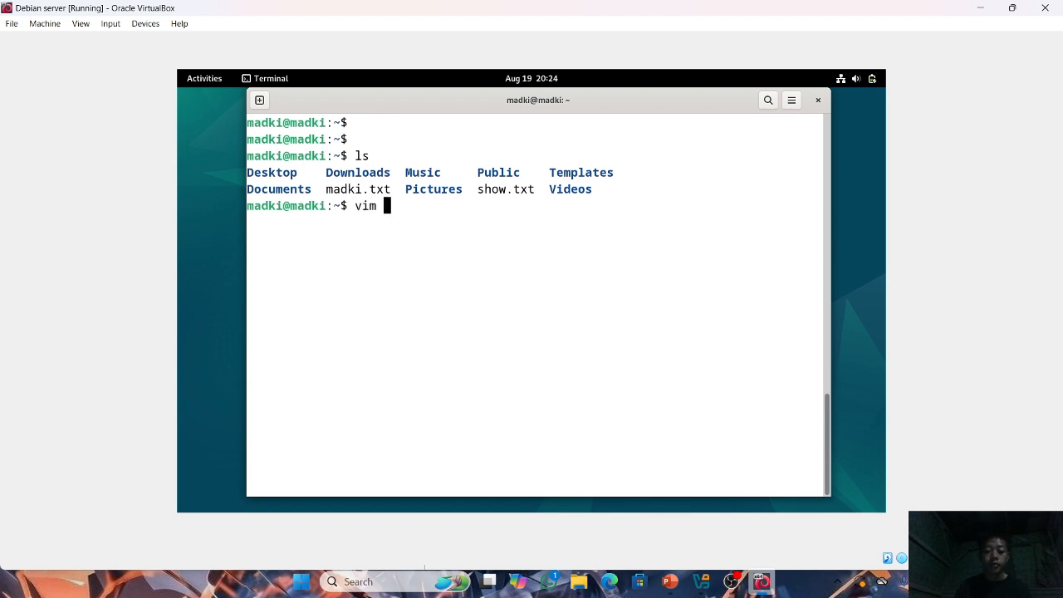
text(mad)
key(Tab)
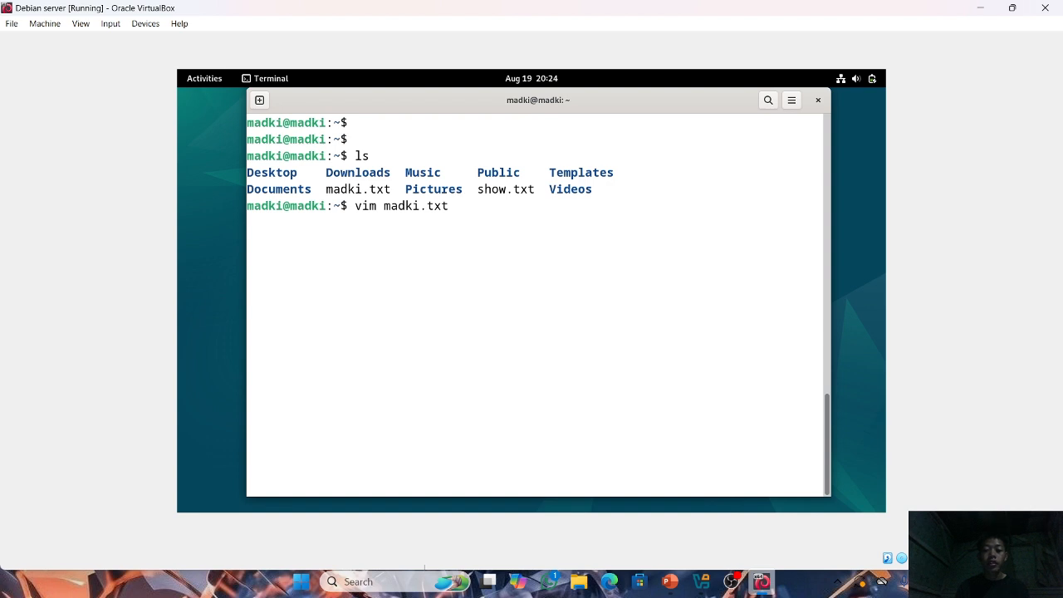
key(Return)
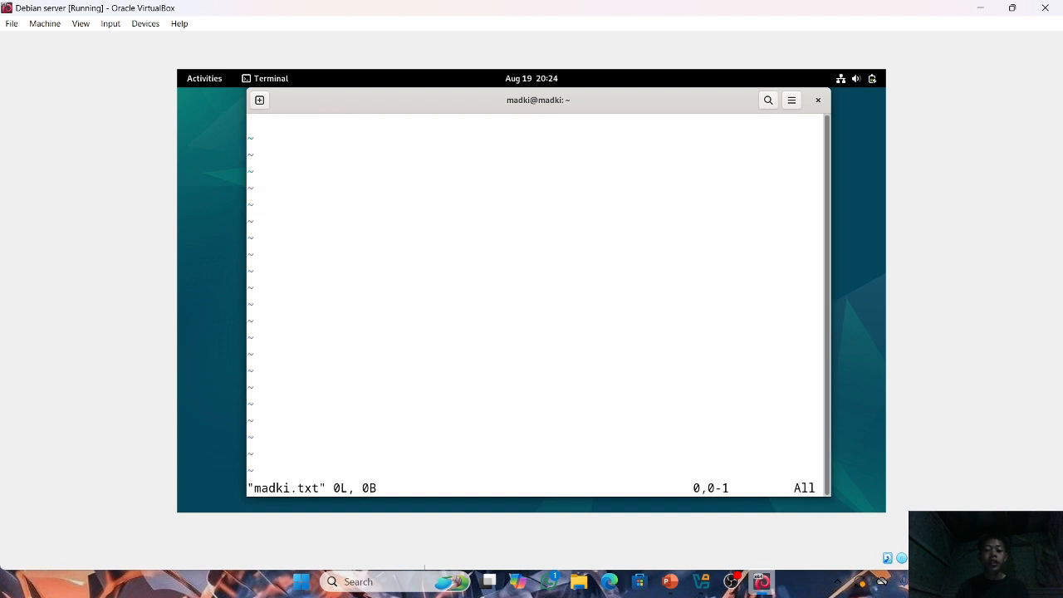